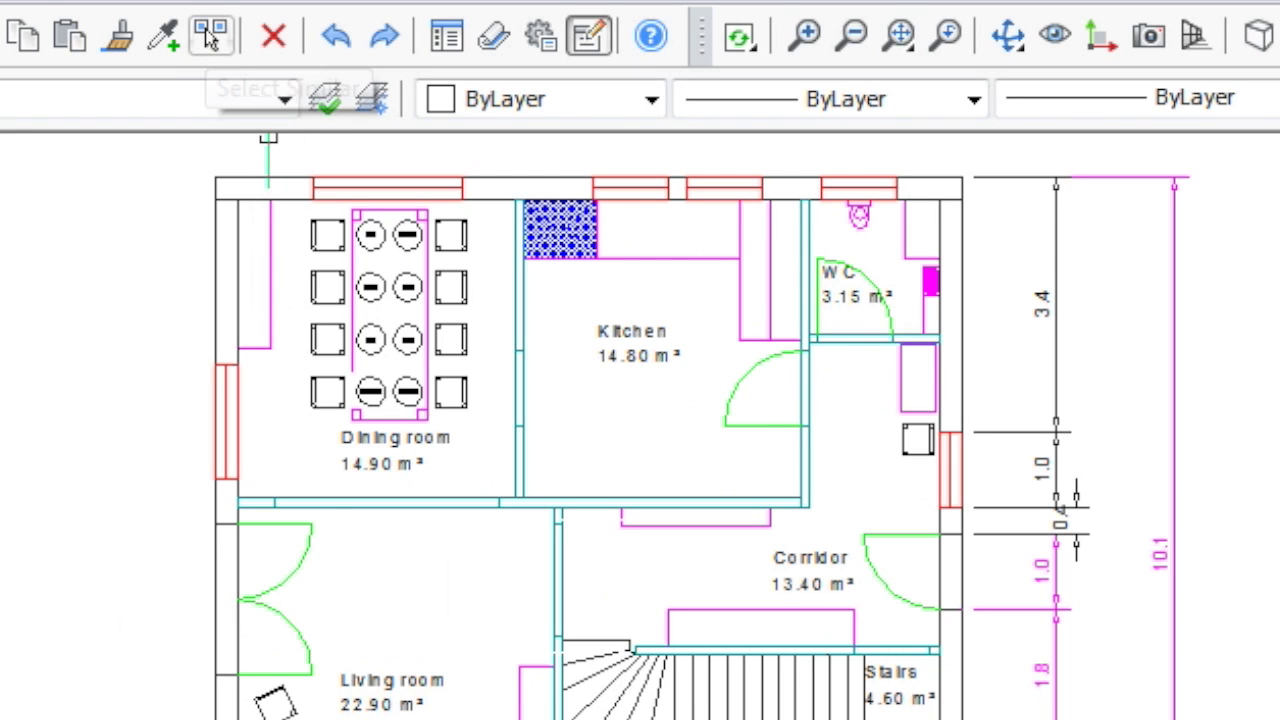
# Select all labels matching the Dining room text with Select Similar, then clear the selection
pyautogui.click(210, 38)
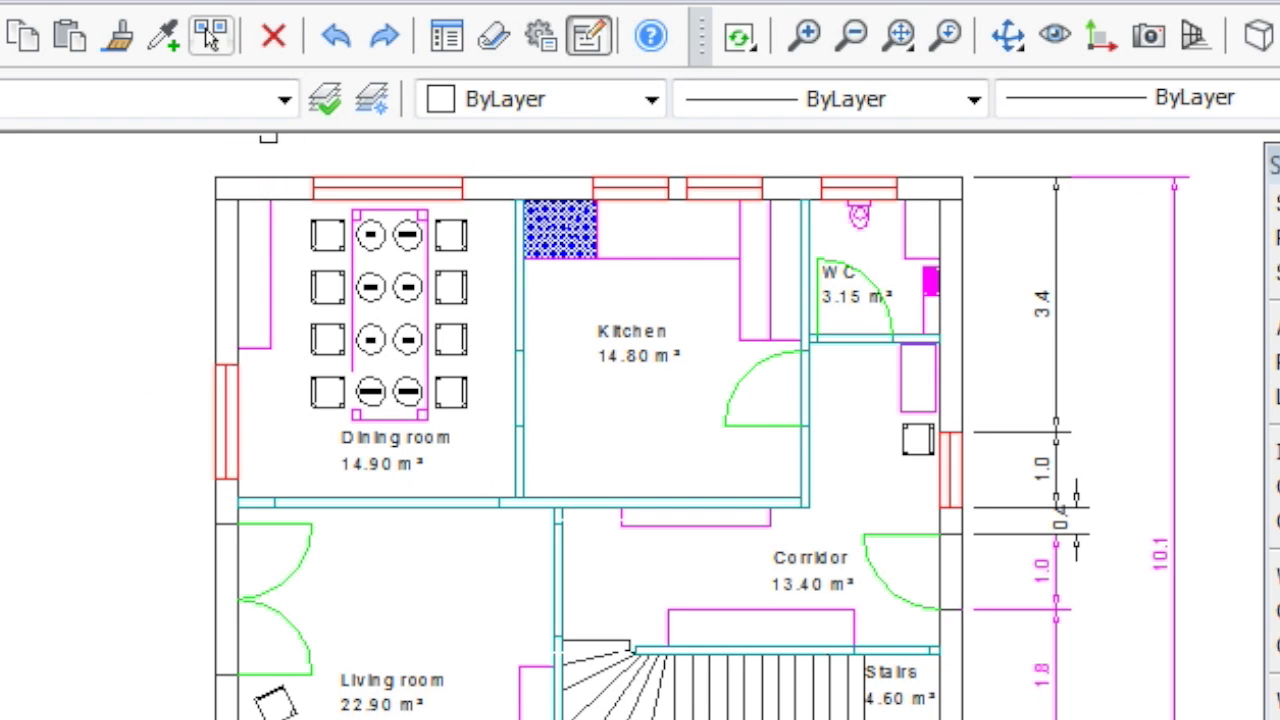
pyautogui.click(404, 437)
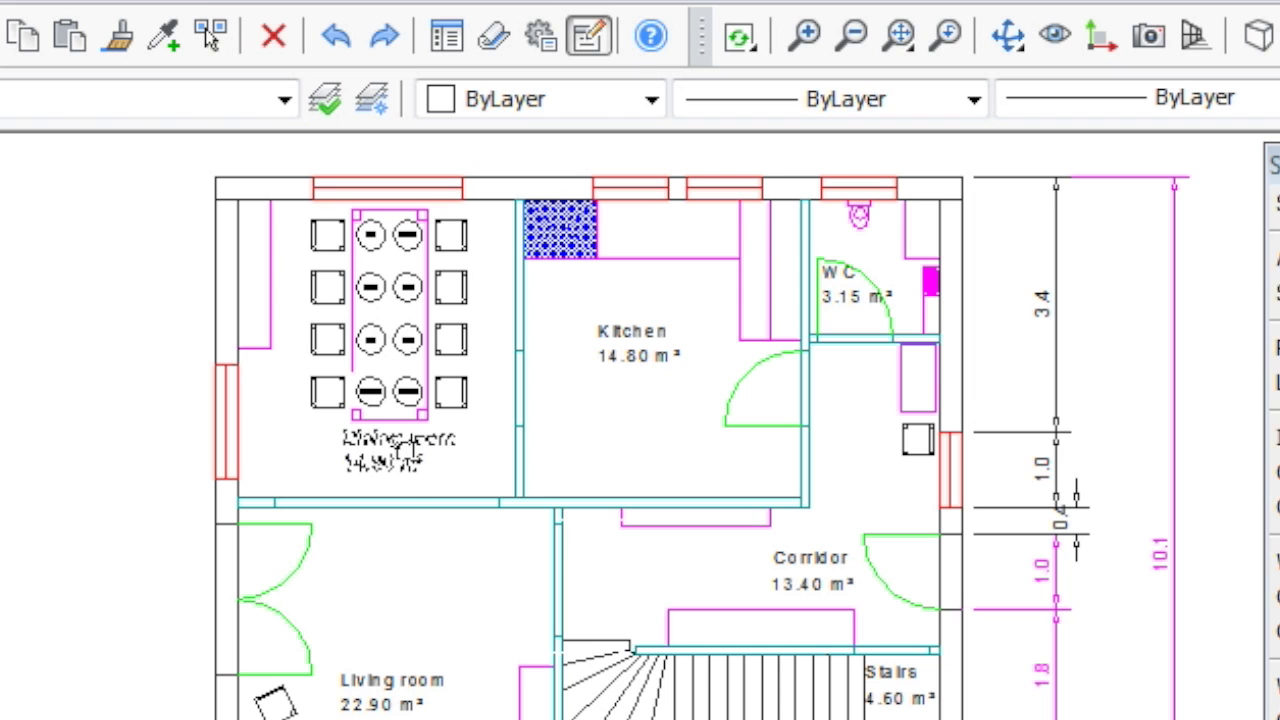
pyautogui.press('Return')
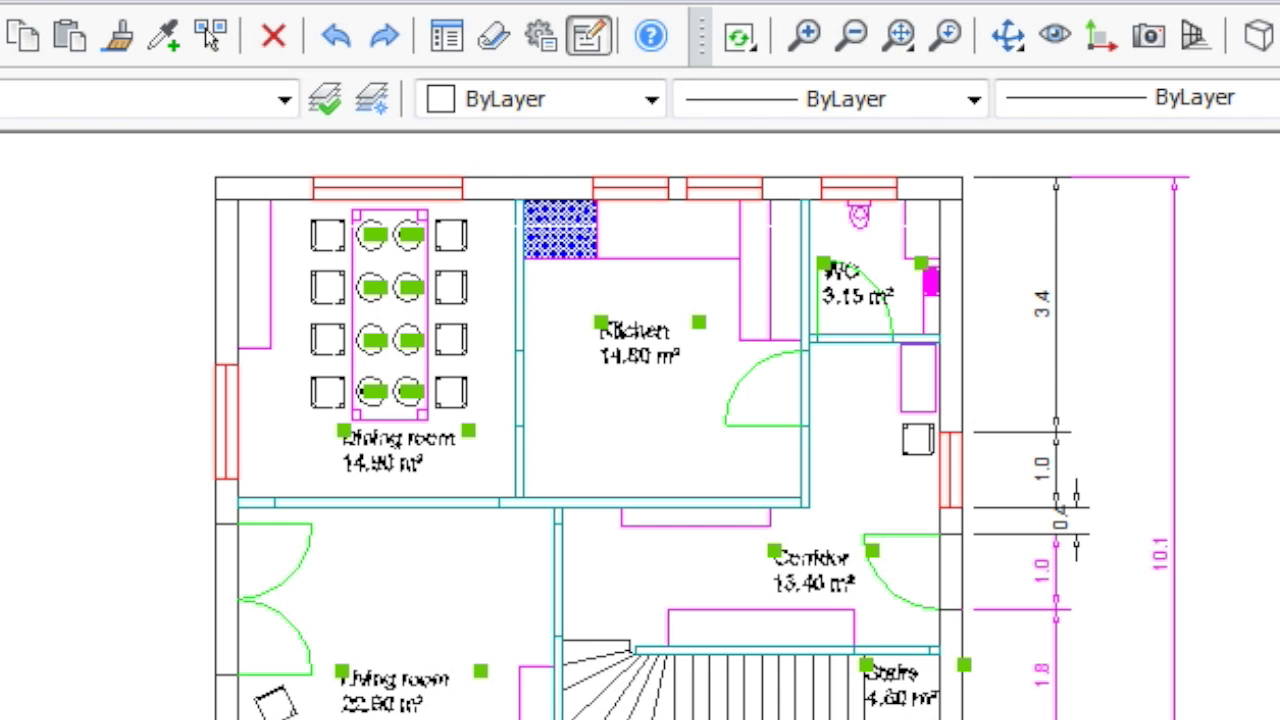
pyautogui.press('Escape')
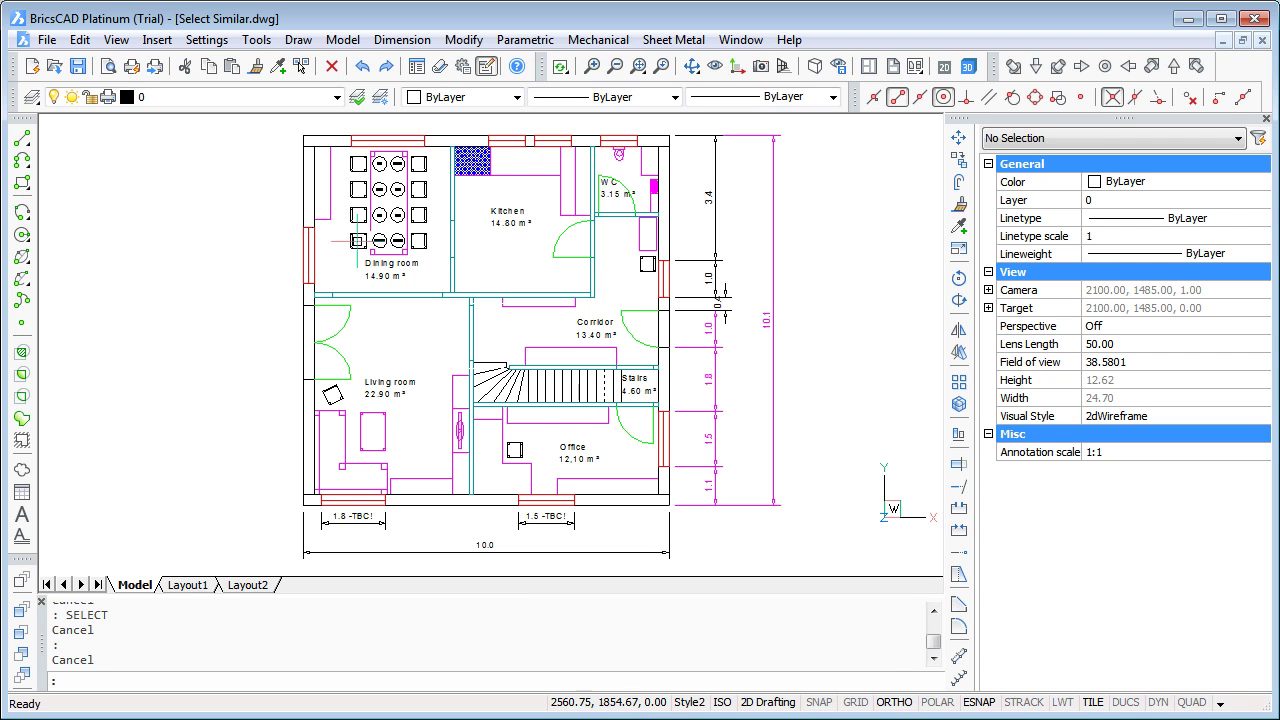
# Select all 15 room labels matching the Dining room text and erase them
pyautogui.press('Escape')
pyautogui.click(195, 149)
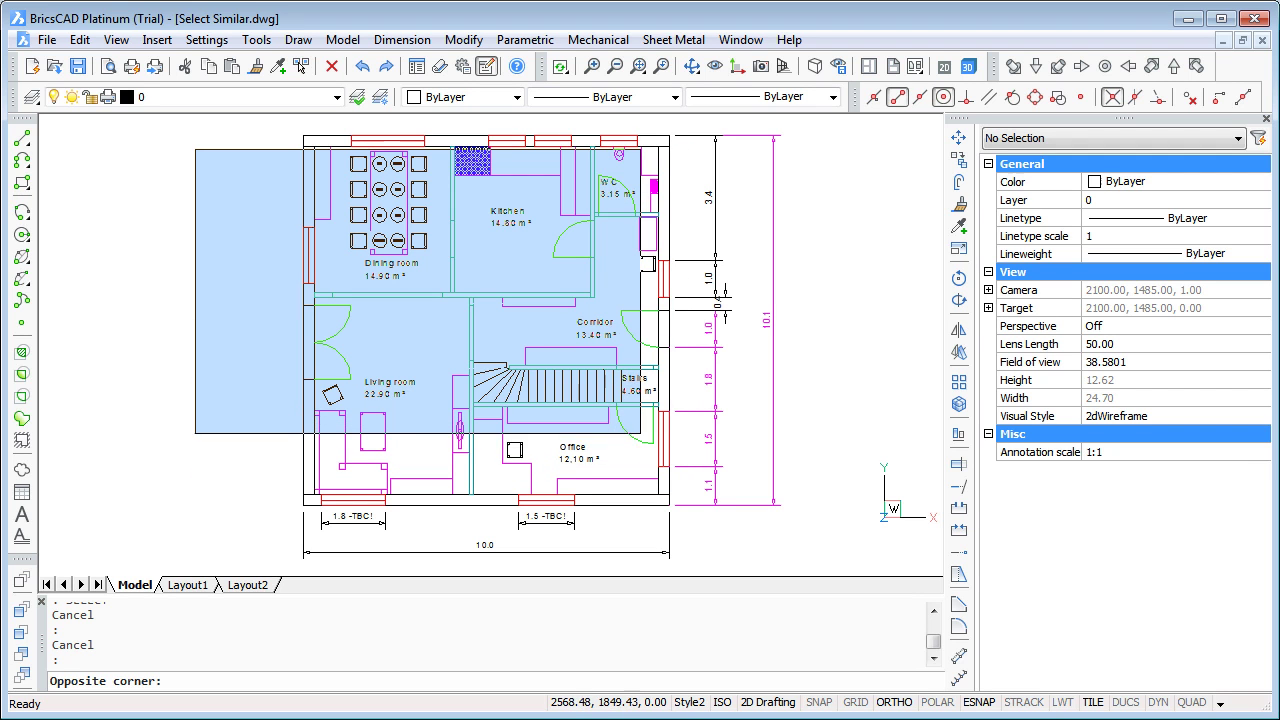
pyautogui.click(274, 376)
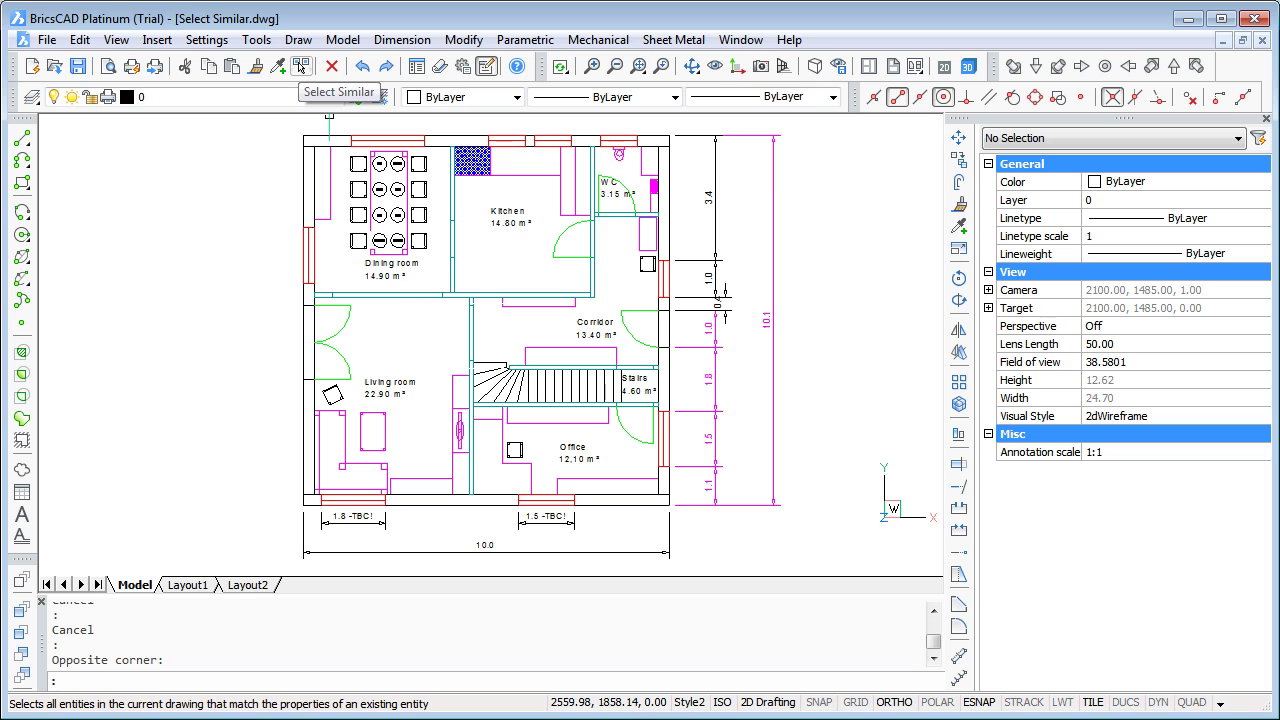
pyautogui.click(301, 66)
pyautogui.click(392, 268)
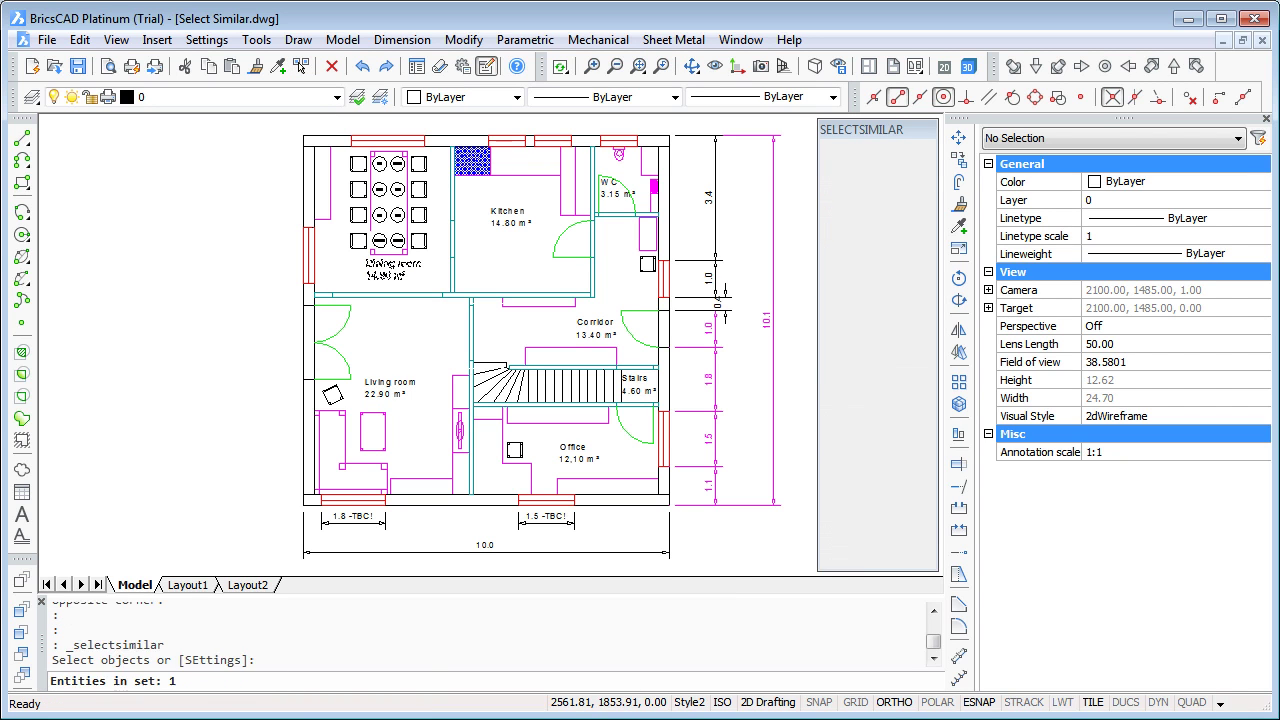
pyautogui.press('Return')
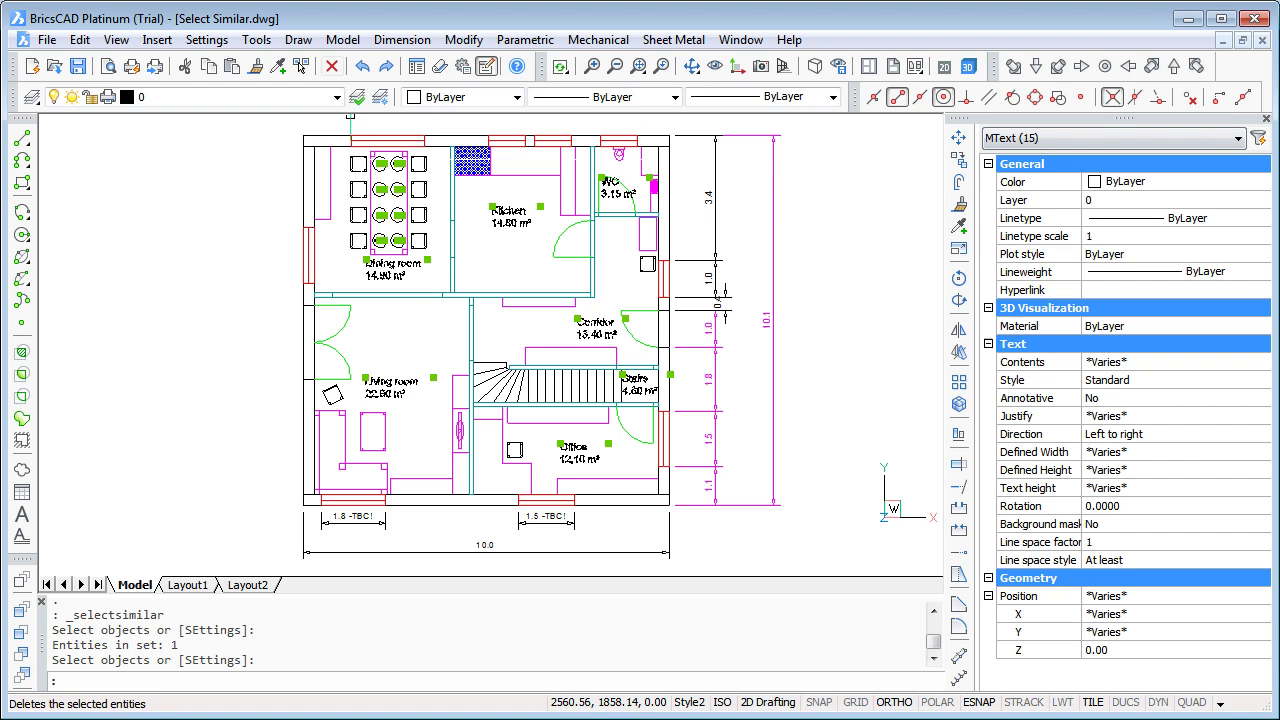
pyautogui.click(332, 66)
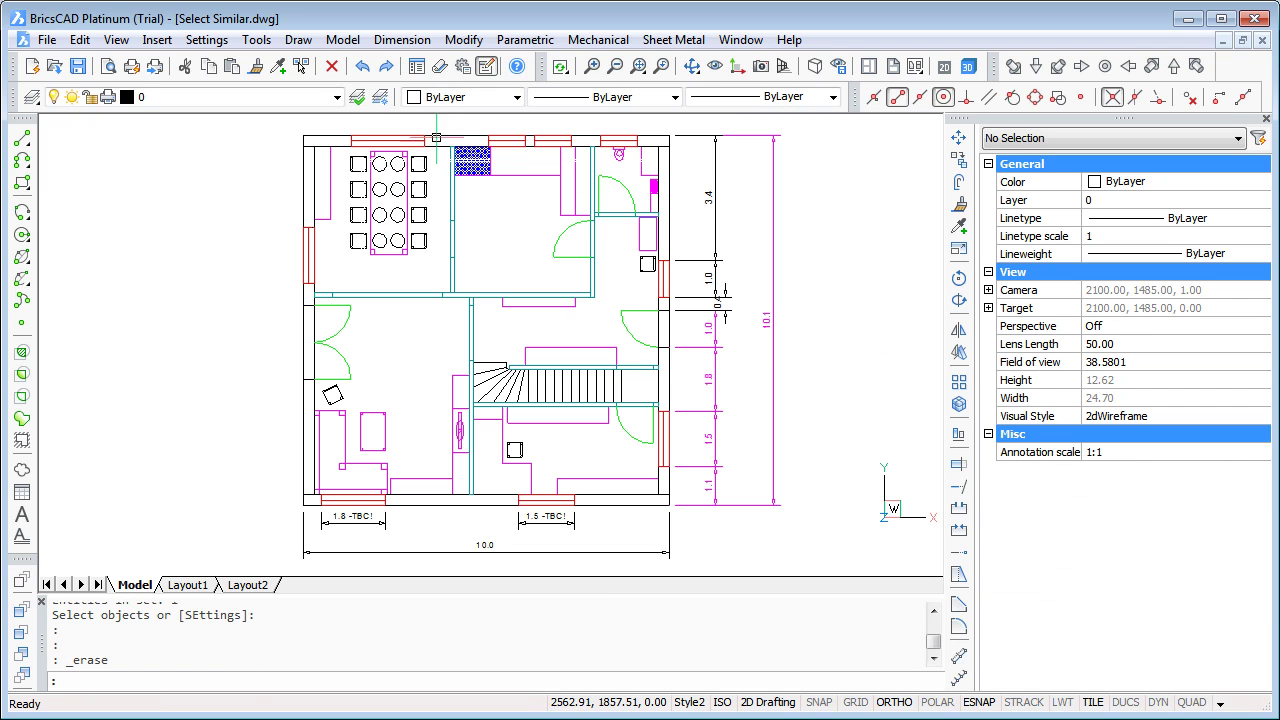
# Undo the erase to restore the labels, then check Living room, Dining room and Kitchen
pyautogui.click(363, 66)
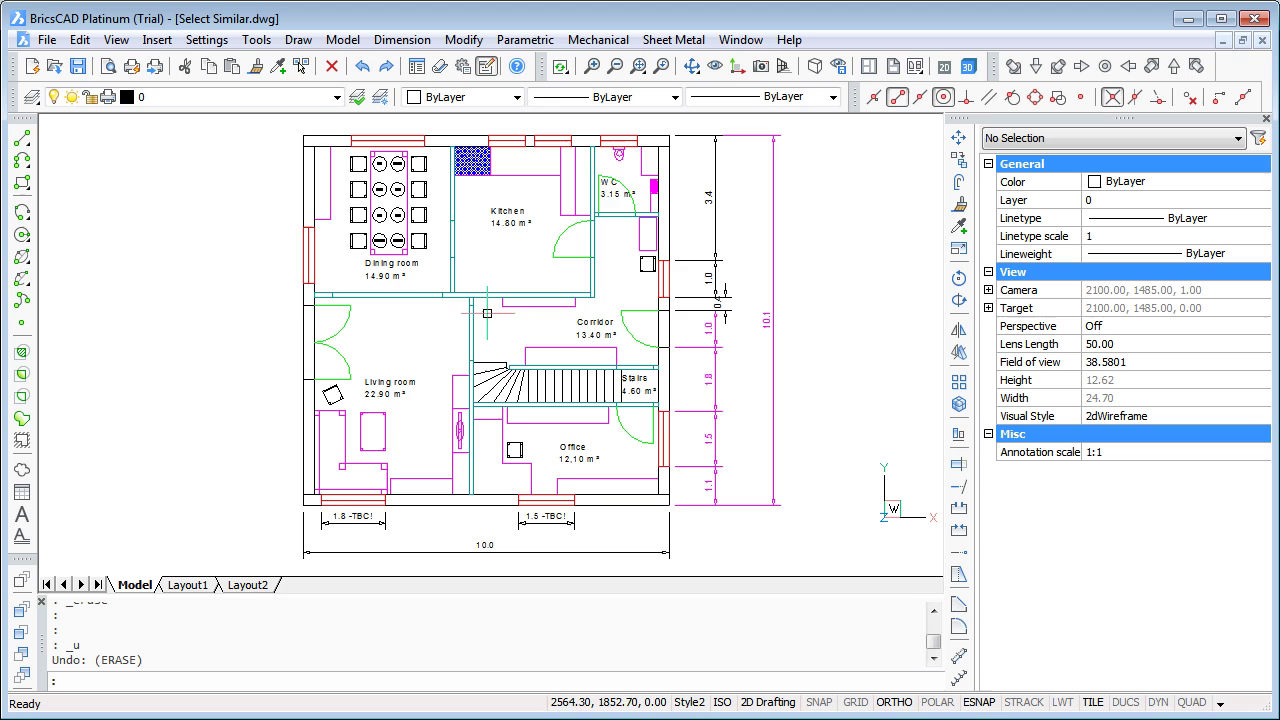
pyautogui.scroll(2, 409, 368)
pyautogui.scroll(-3, 409, 368)
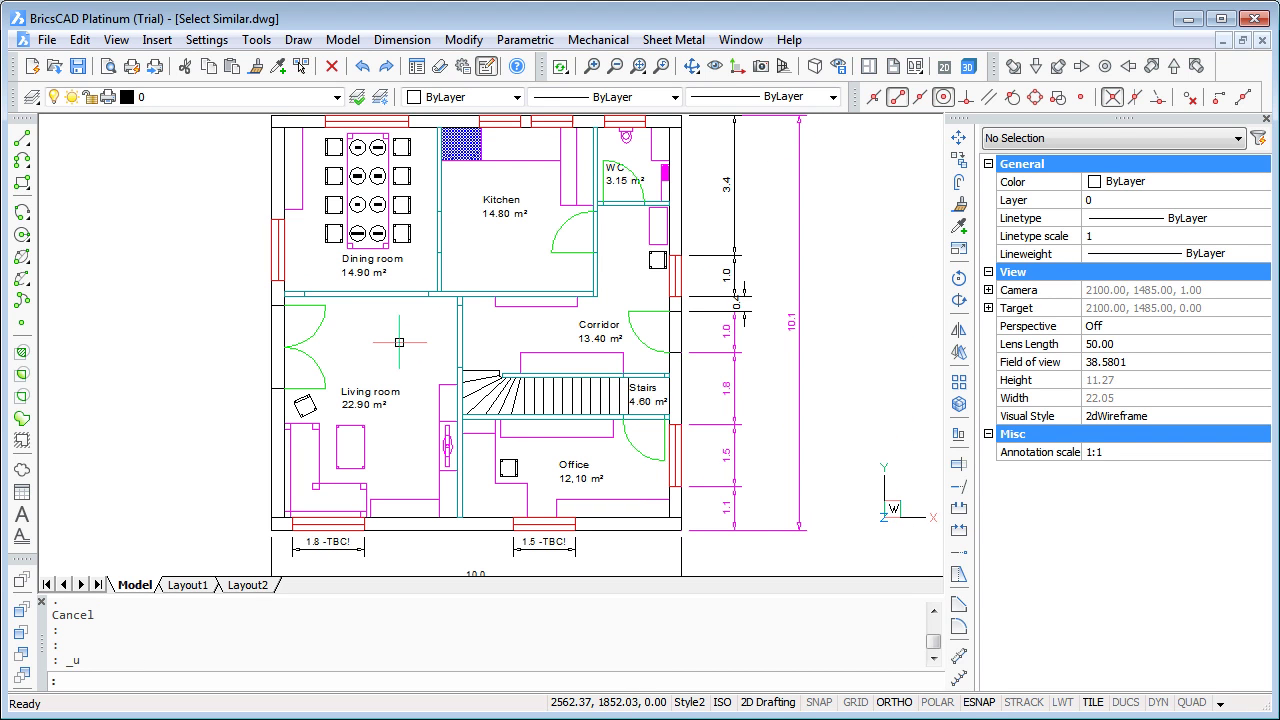
pyautogui.click(388, 393)
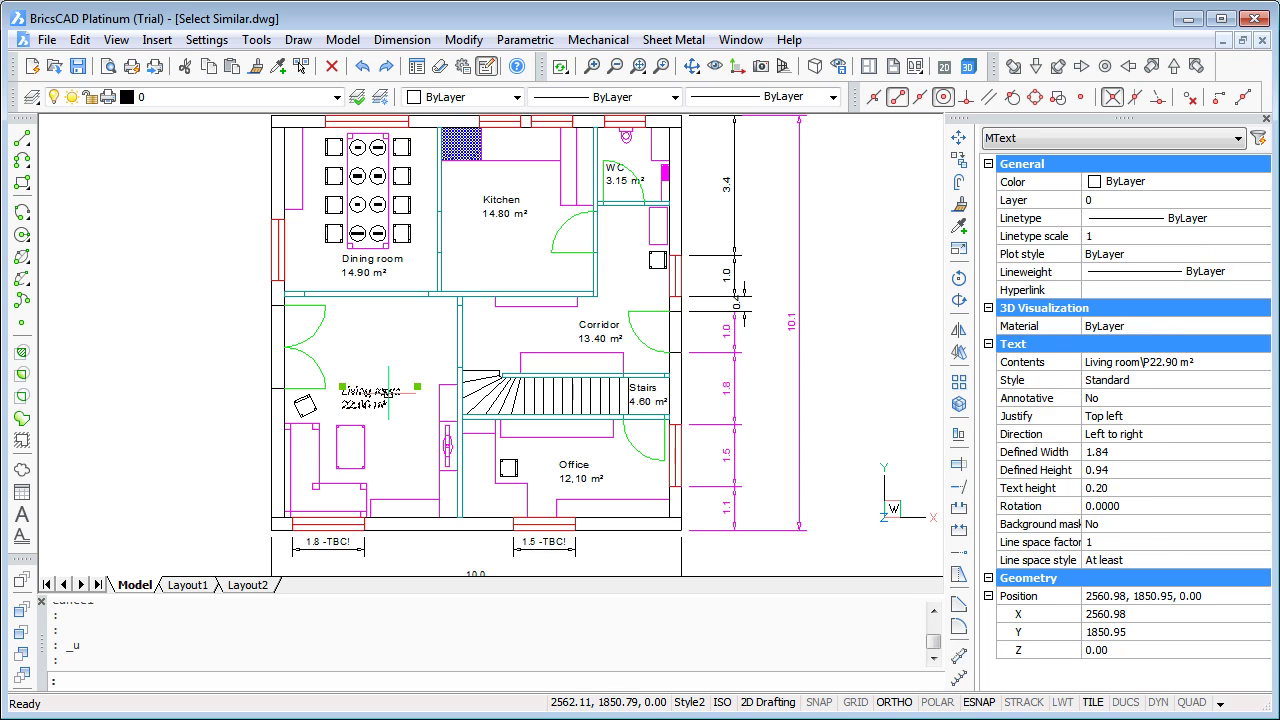
pyautogui.click(372, 262)
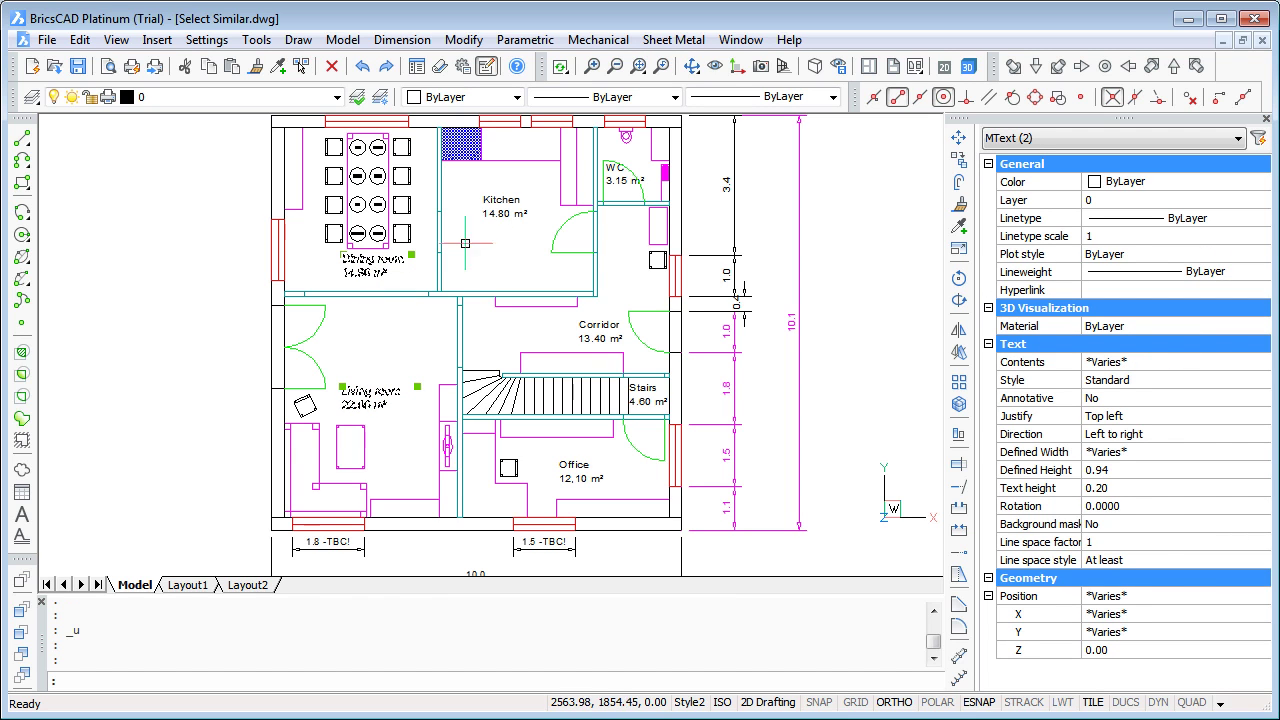
pyautogui.click(486, 206)
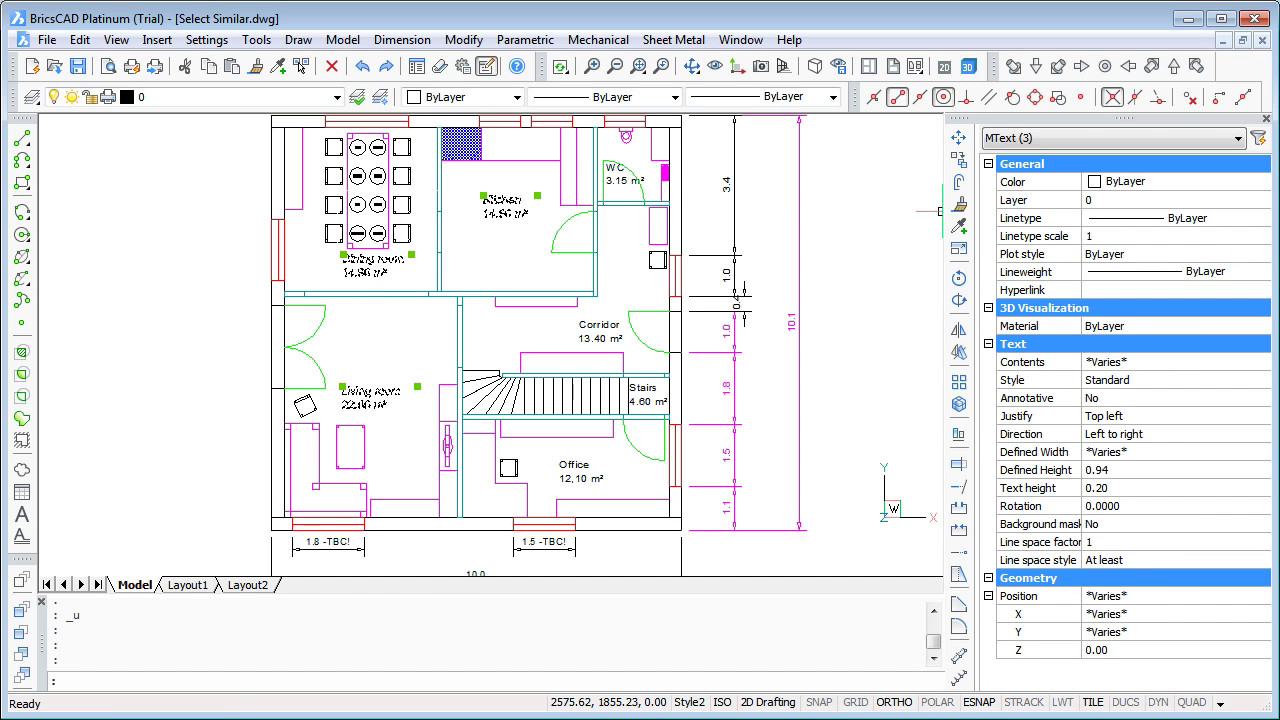
pyautogui.press('Escape')
pyautogui.press('Escape')
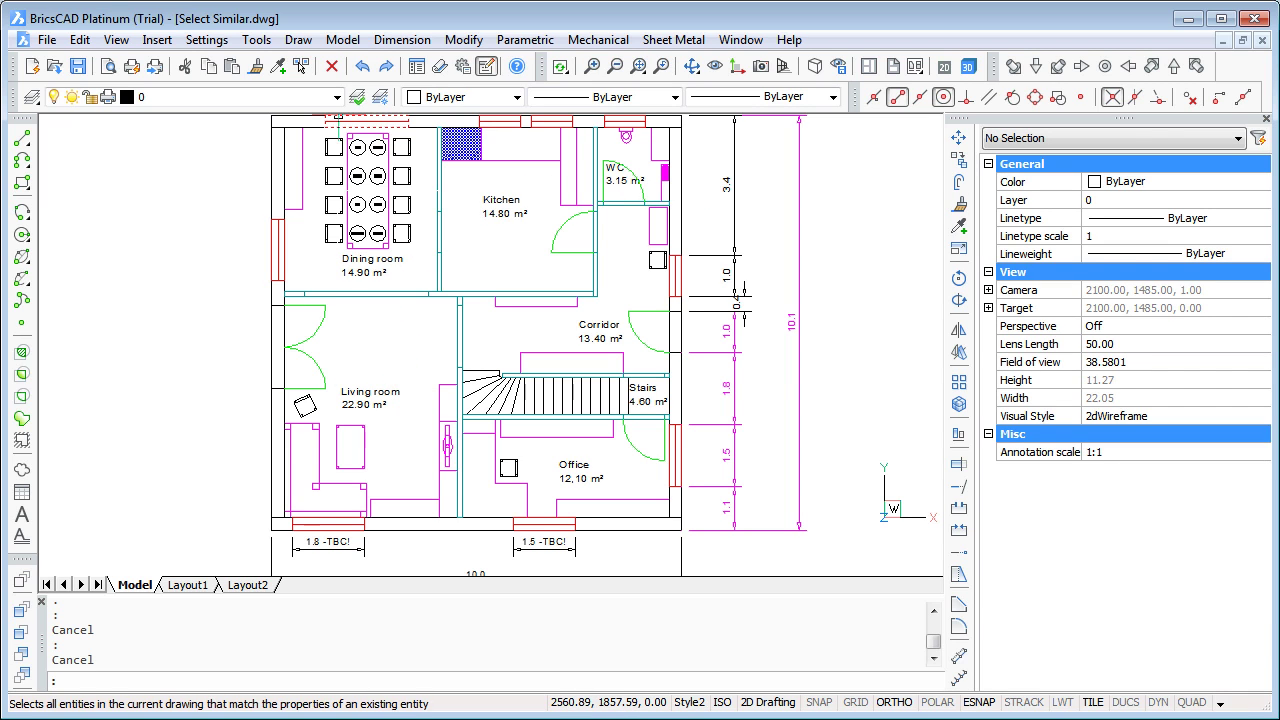
# Select all 15 labels matching the Dining room text and put them on layer TEXT
pyautogui.click(301, 65)
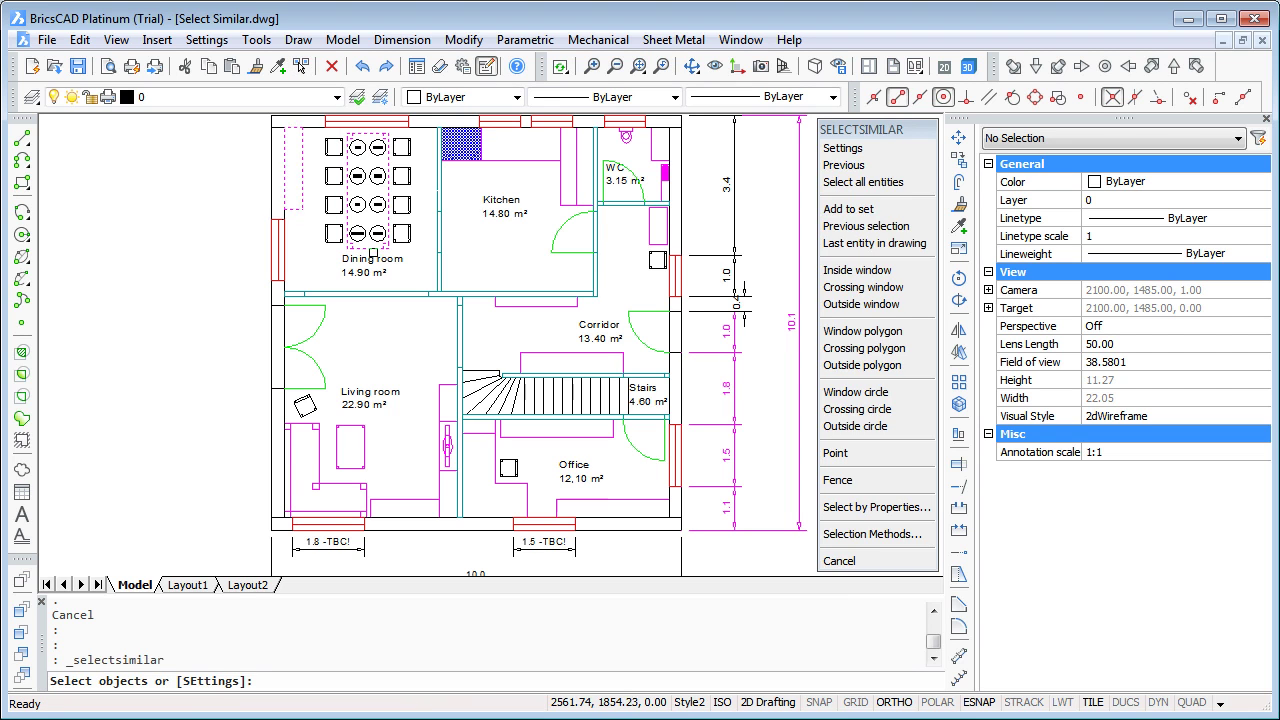
pyautogui.click(370, 262)
pyautogui.press('Return')
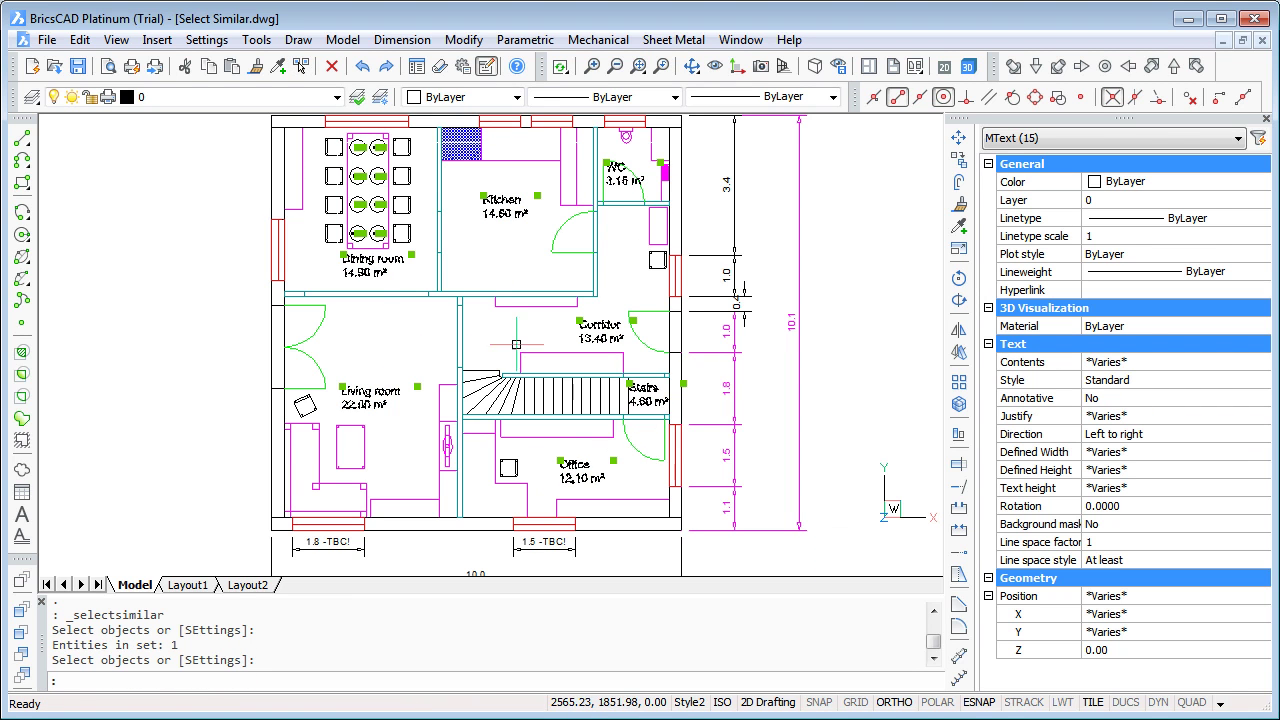
pyautogui.click(1170, 200)
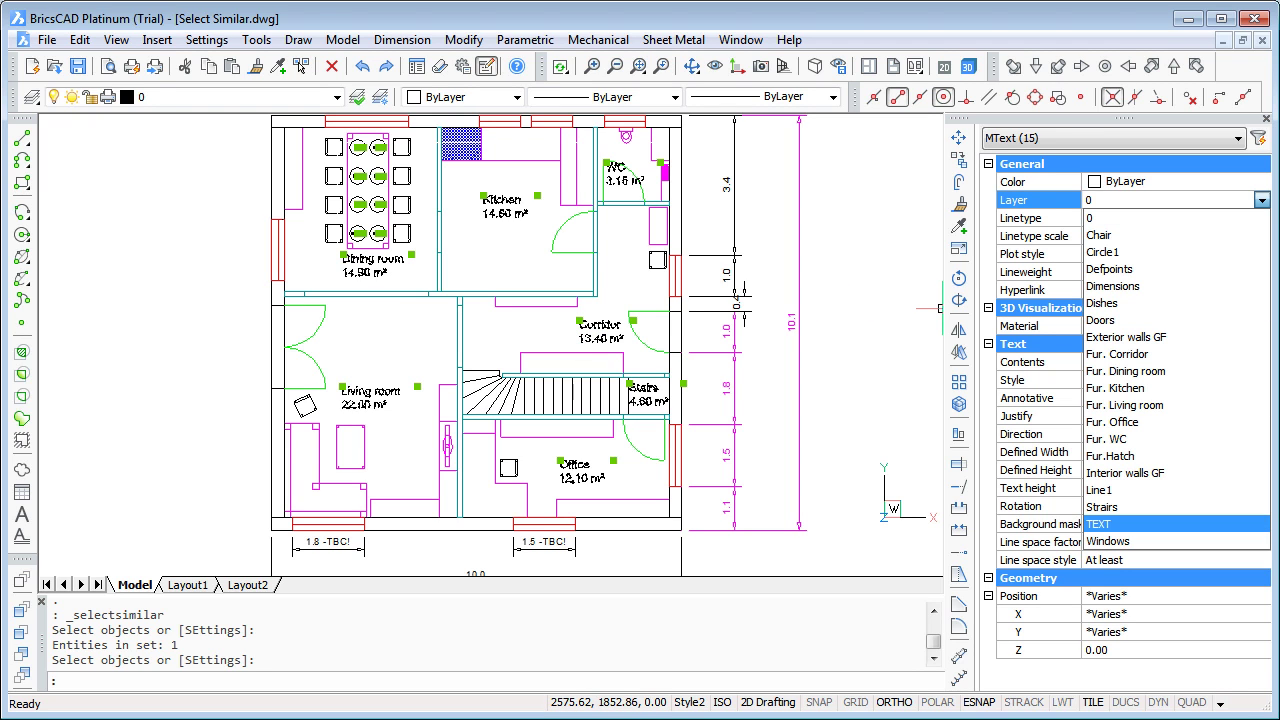
pyautogui.click(1100, 524)
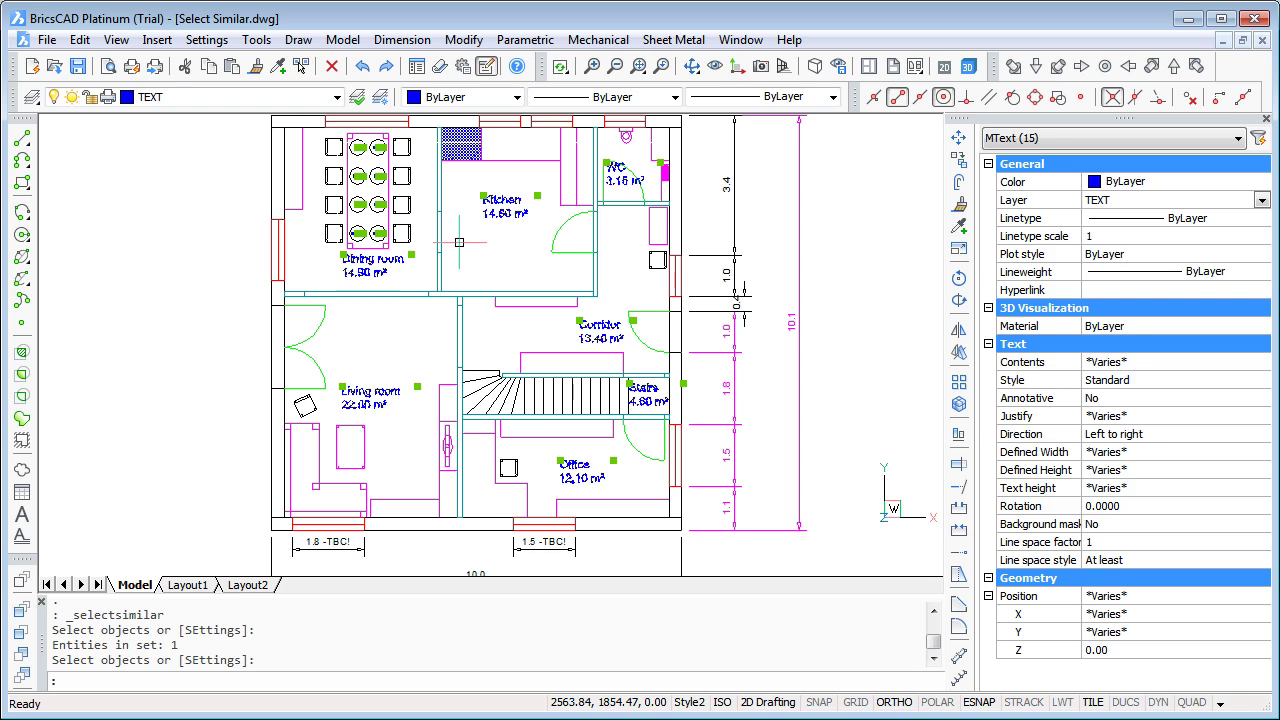
pyautogui.press('Escape')
pyautogui.press('Escape')
# Check the recoloured Dining room and Kitchen labels, then deselect them
pyautogui.scroll(5, 372, 274)
pyautogui.click(369, 268)
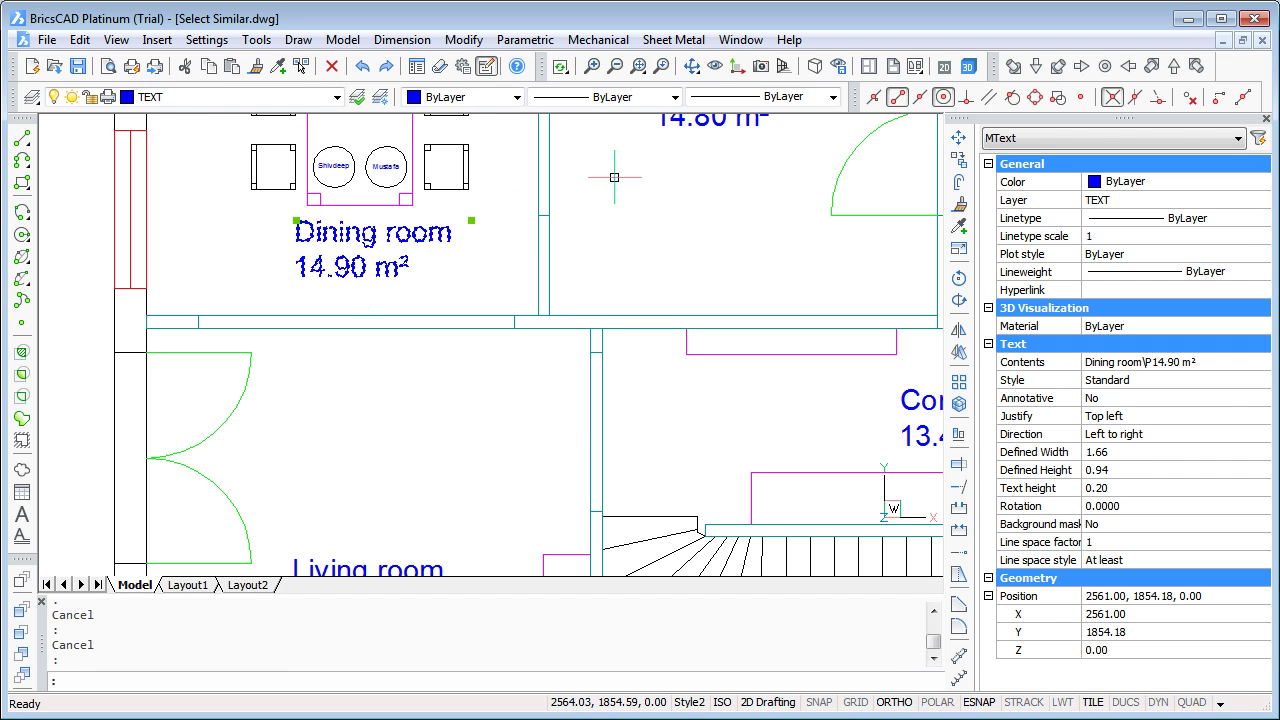
pyautogui.click(682, 128)
pyautogui.scroll(-3, 509, 200)
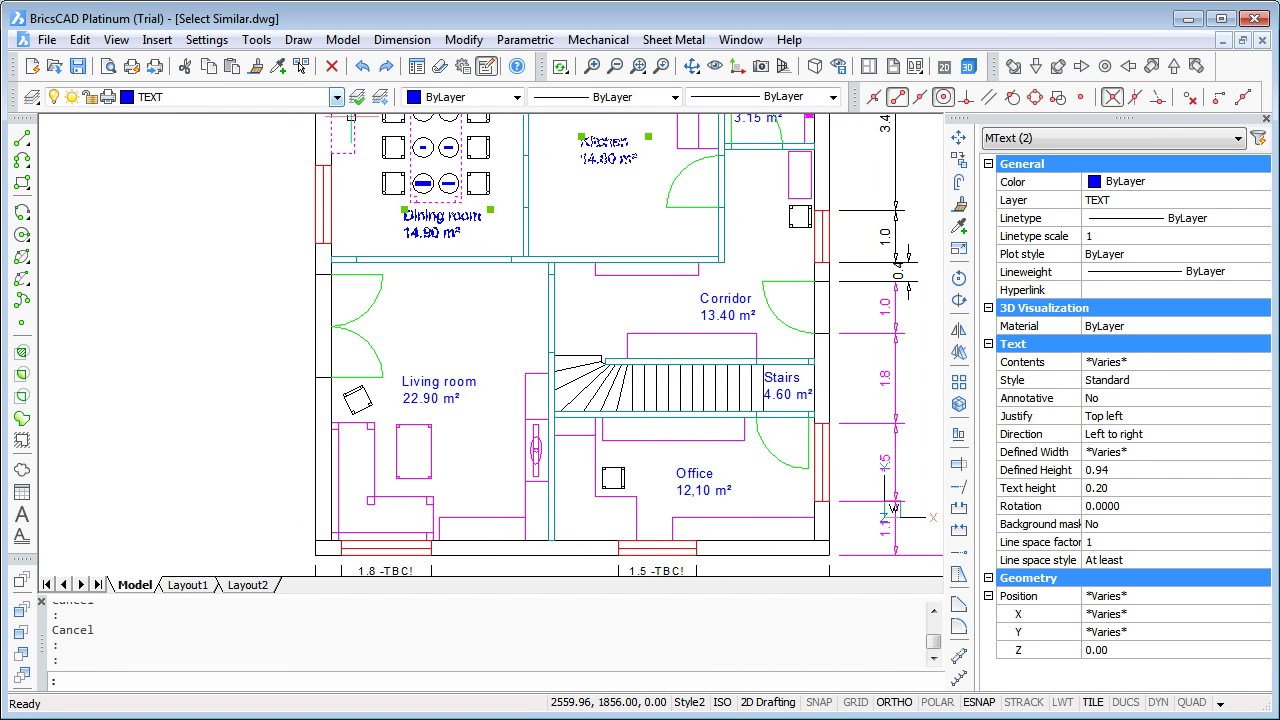
pyautogui.scroll(-3, 455, 330)
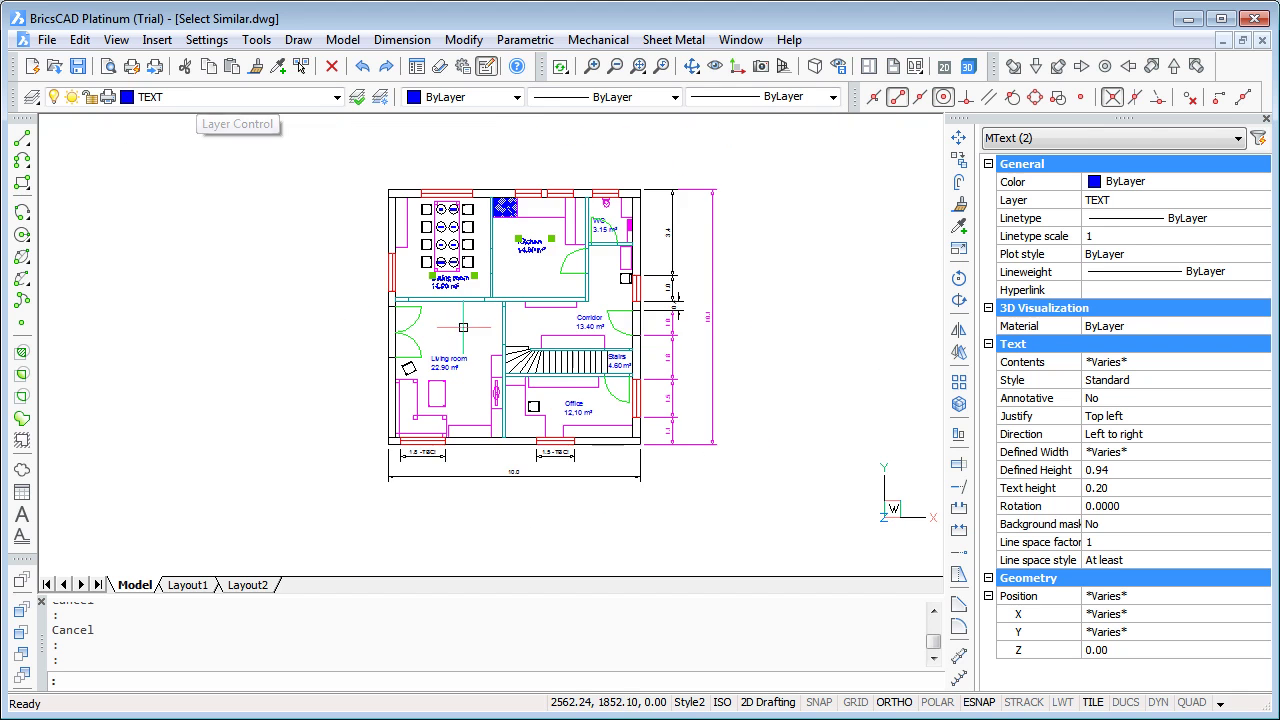
pyautogui.click(460, 325)
pyautogui.scroll(2, 553, 316)
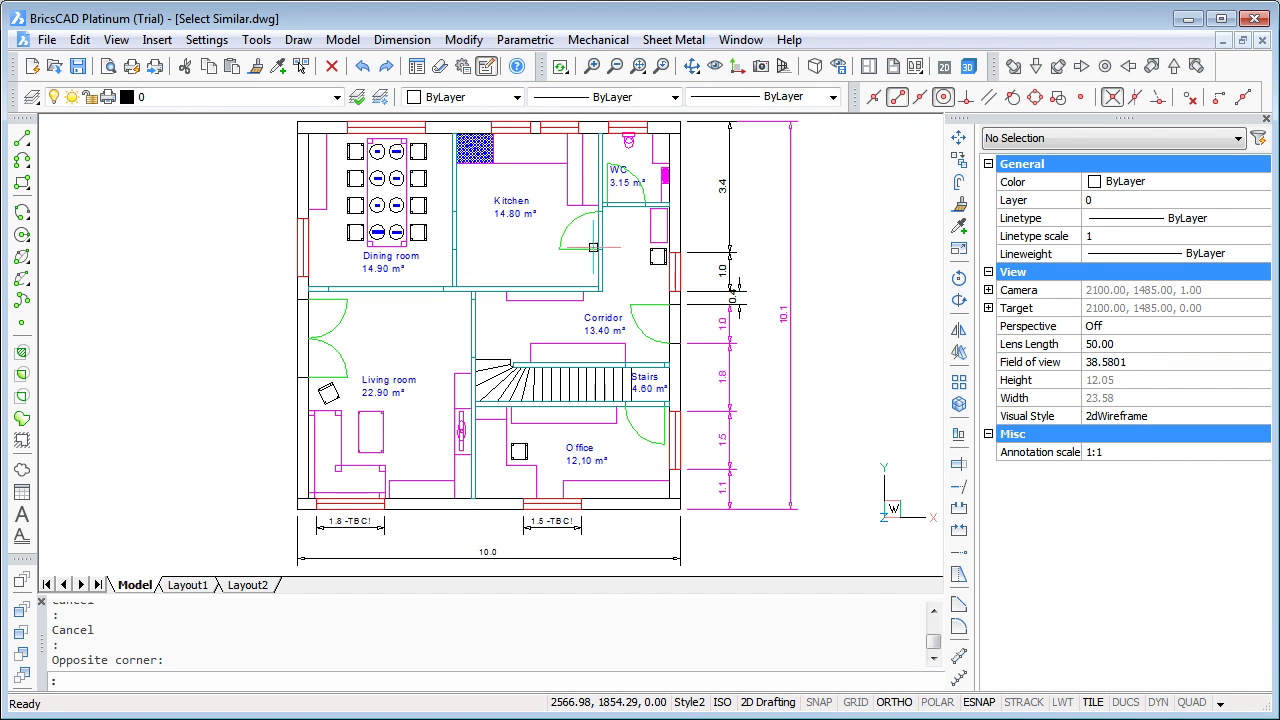
pyautogui.moveTo(518, 230); pyautogui.dragTo(555, 330, button='middle')
pyautogui.scroll(6, 430, 300)
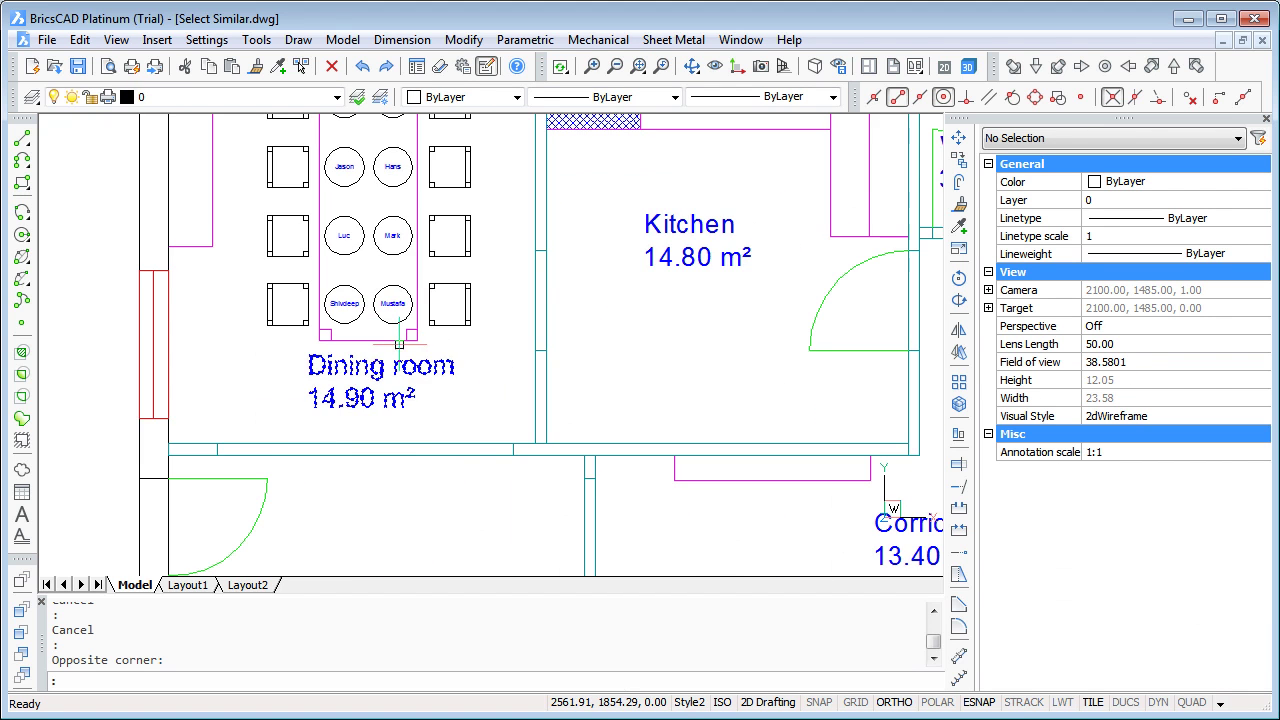
pyautogui.moveTo(398, 242)
pyautogui.mouseDown(button='middle')
pyautogui.moveTo(438, 338)
pyautogui.moveTo(444, 410)
pyautogui.moveTo(448, 396)
pyautogui.mouseUp(button='middle')
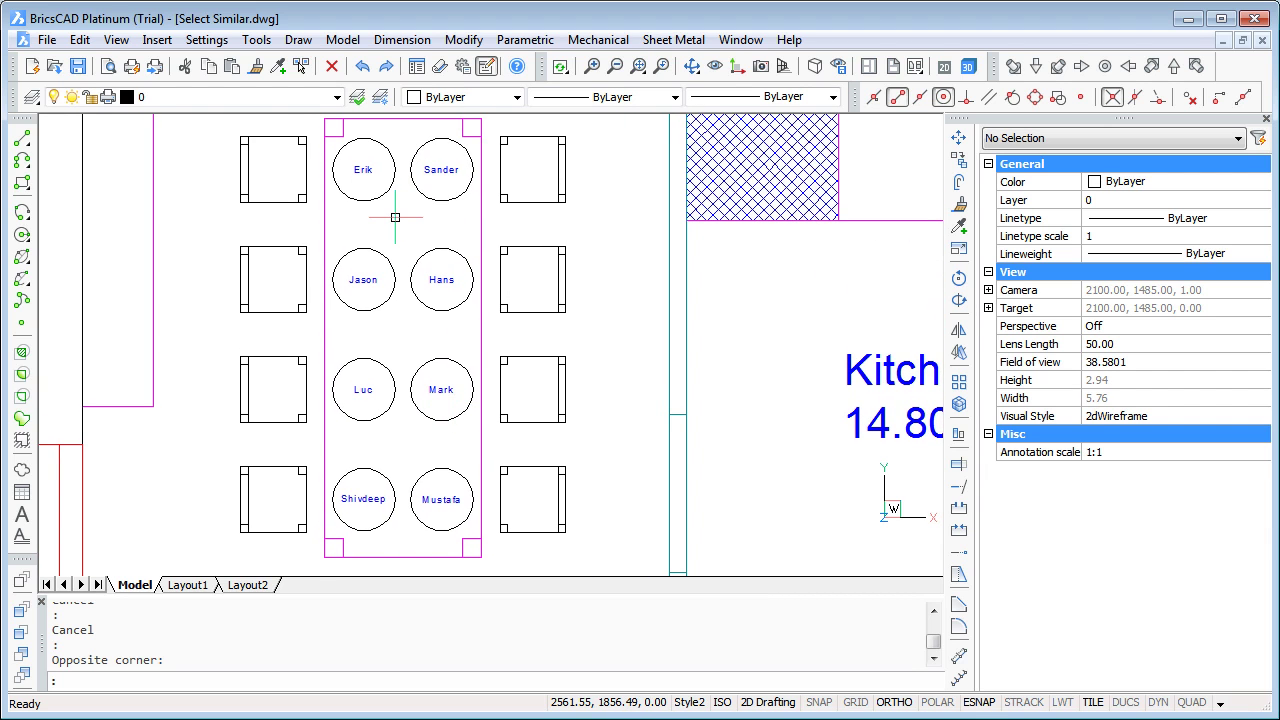
pyautogui.click(441, 468)
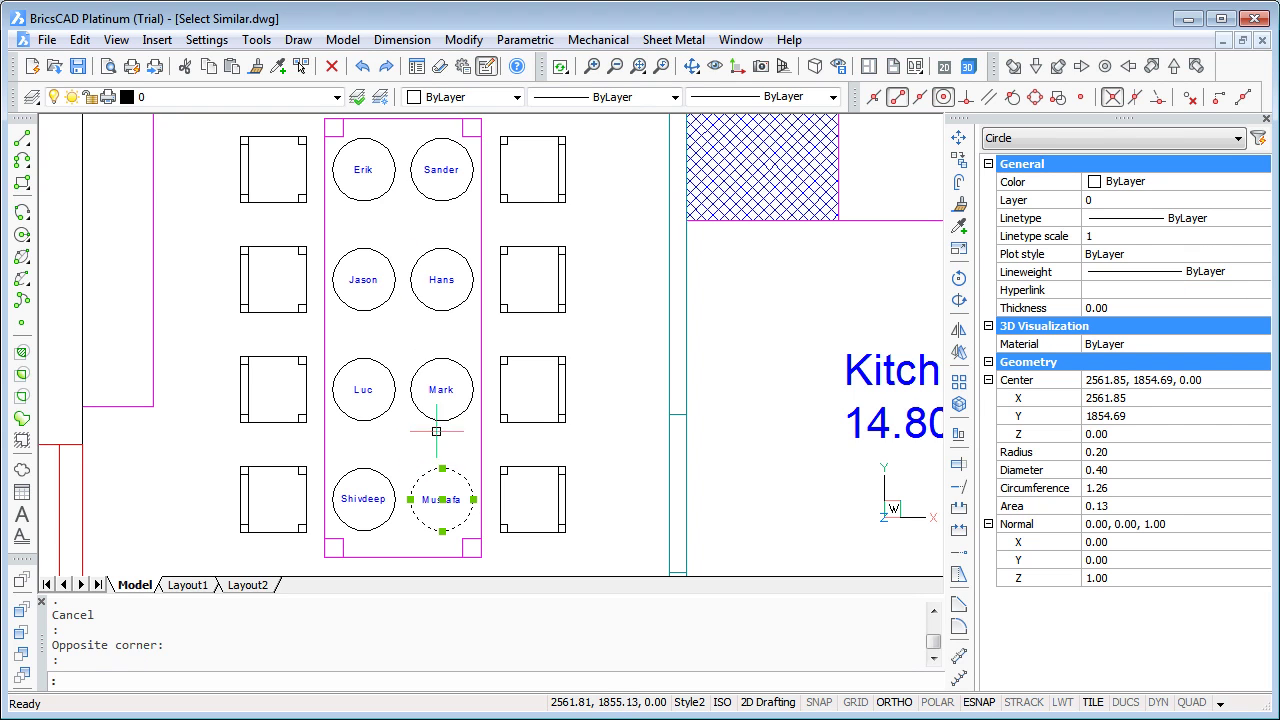
pyautogui.click(437, 421)
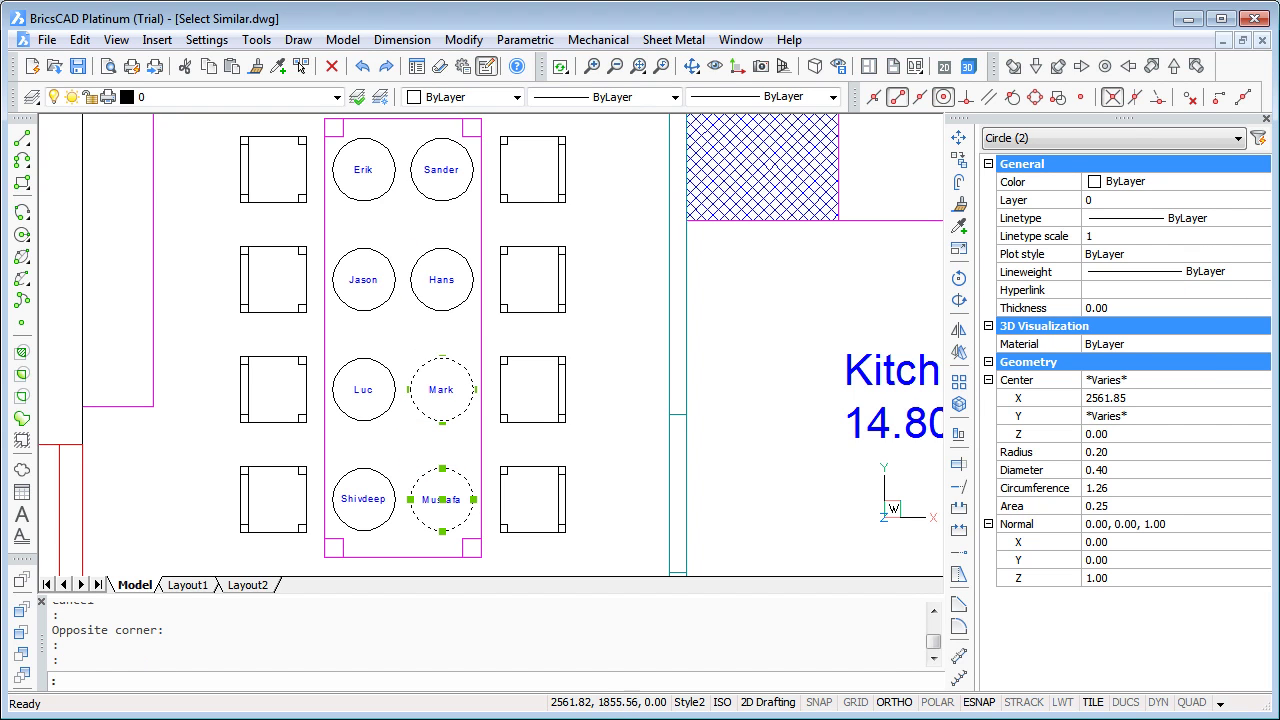
pyautogui.click(431, 308)
pyautogui.press('Escape')
pyautogui.press('Escape')
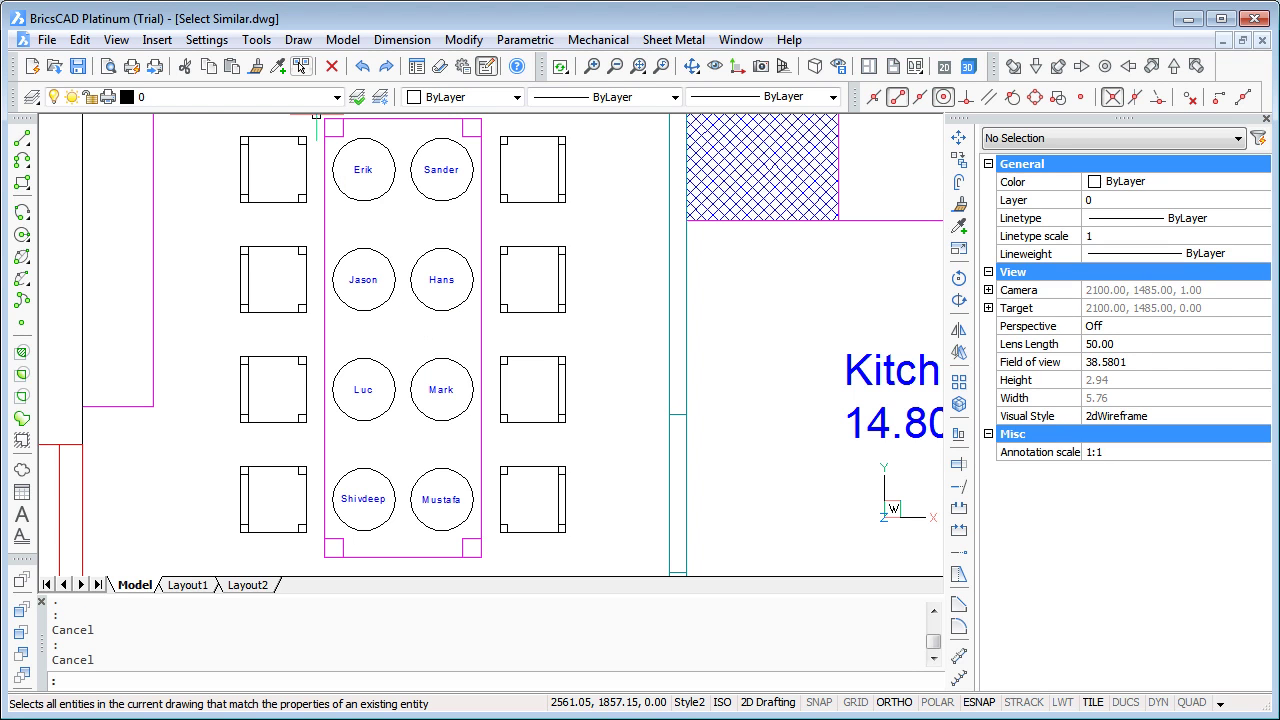
# Select all eight seat circles matching one dish and assign them to the Dishes layer
pyautogui.click(301, 66)
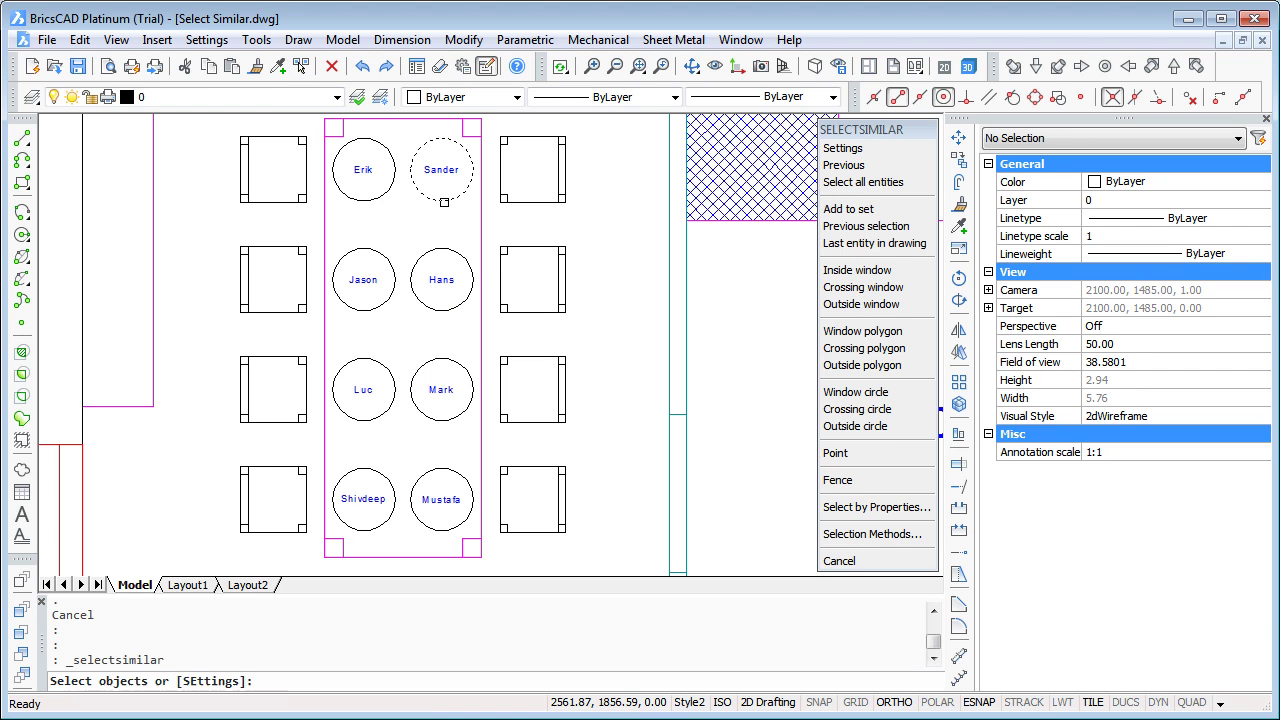
pyautogui.click(441, 201)
pyautogui.press('Return')
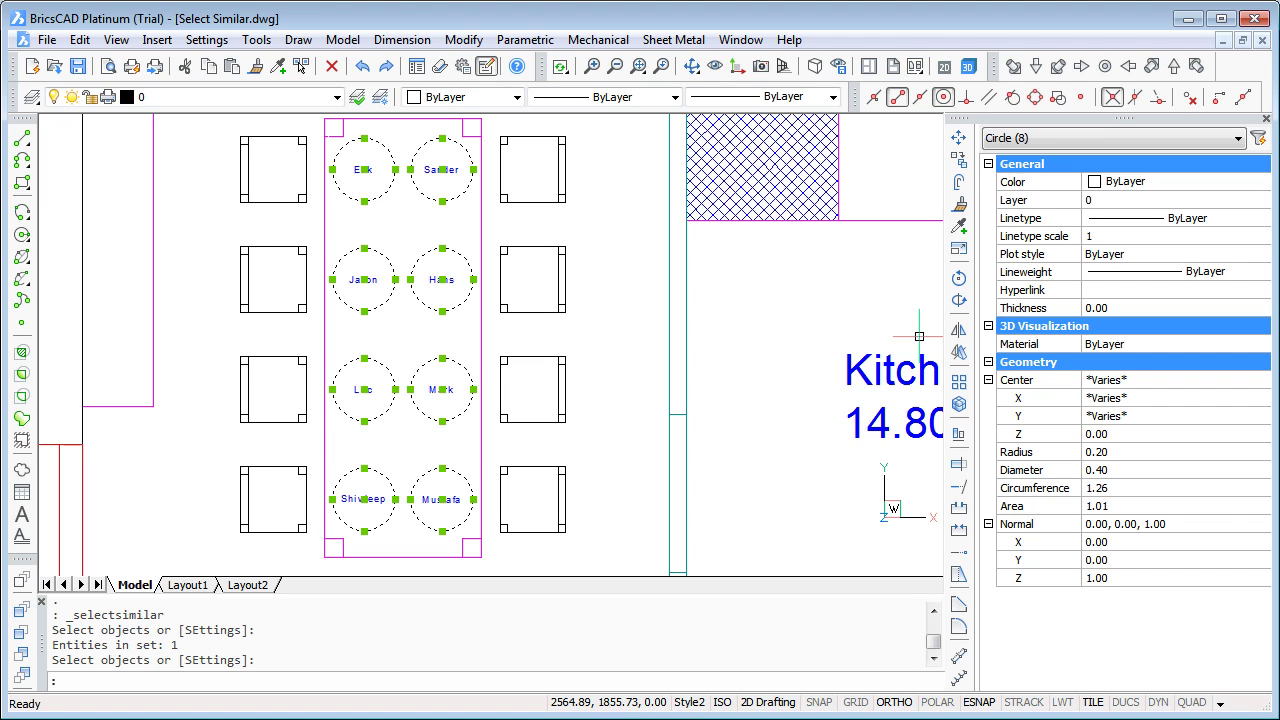
pyautogui.click(1170, 200)
pyautogui.click(1262, 200)
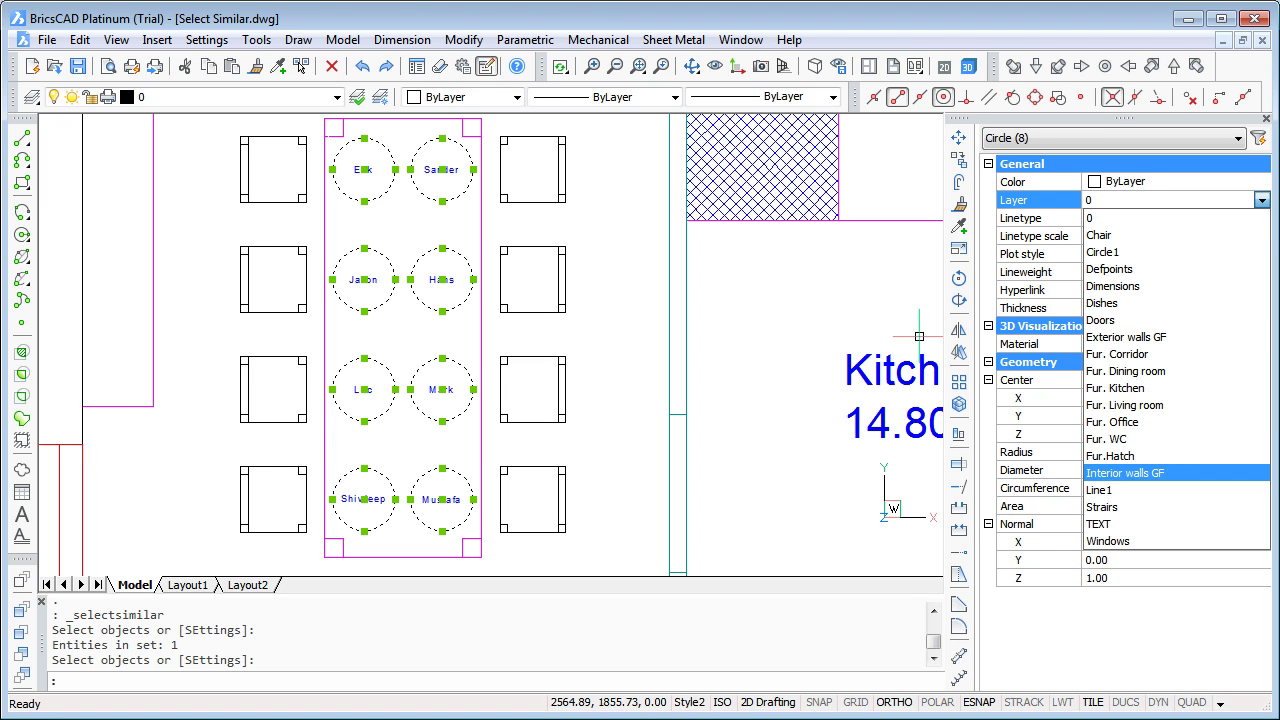
pyautogui.click(1110, 302)
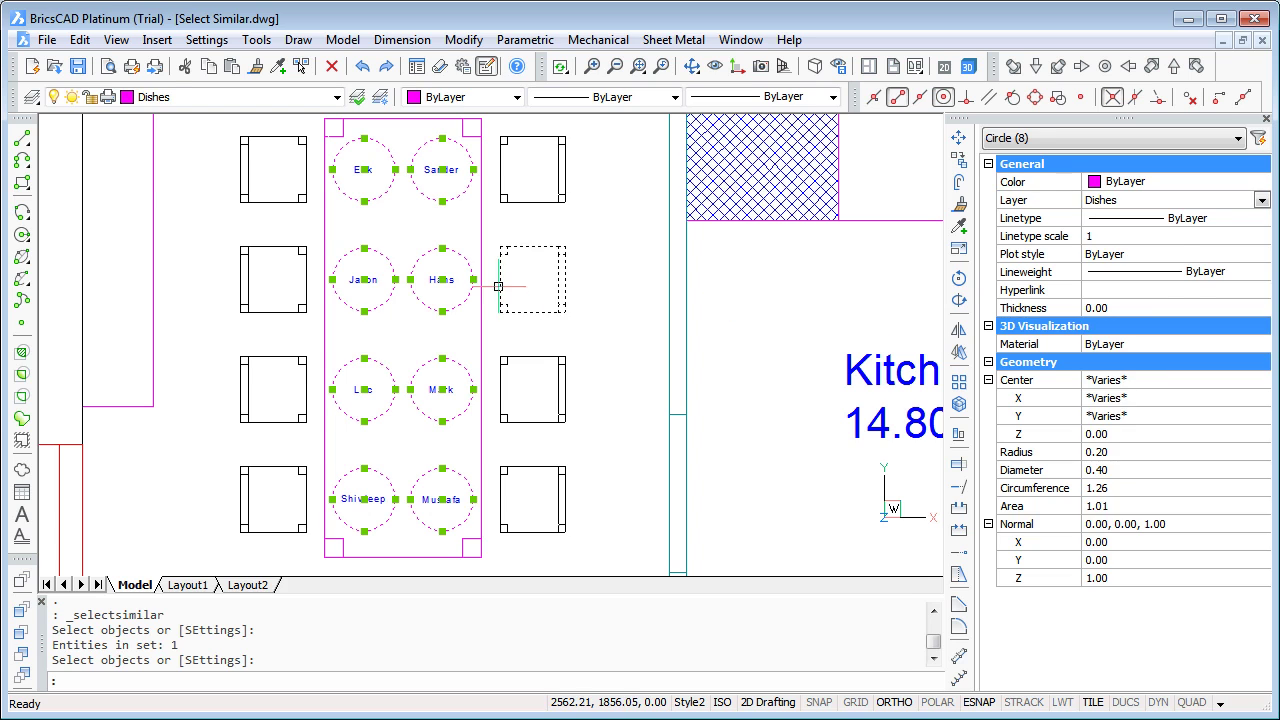
pyautogui.press('Escape')
pyautogui.press('Escape')
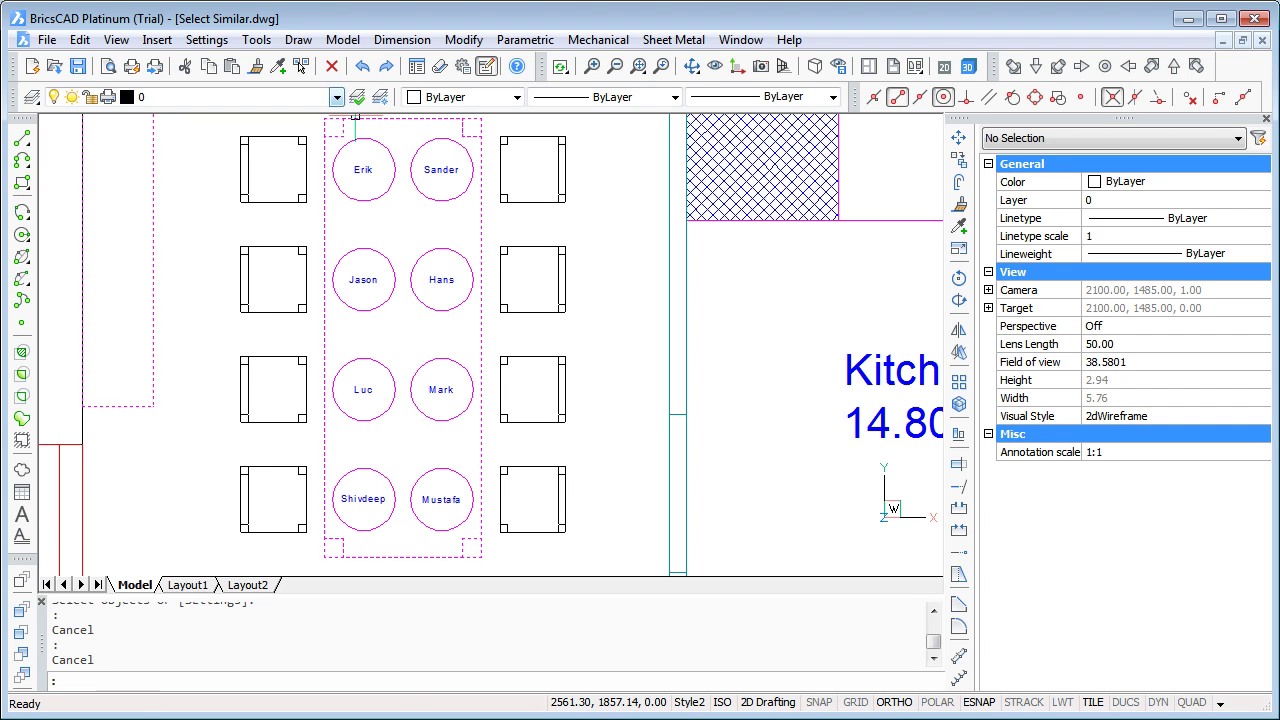
# Select all eight dining-table dish circles by matching one seat's circle
pyautogui.click(301, 66)
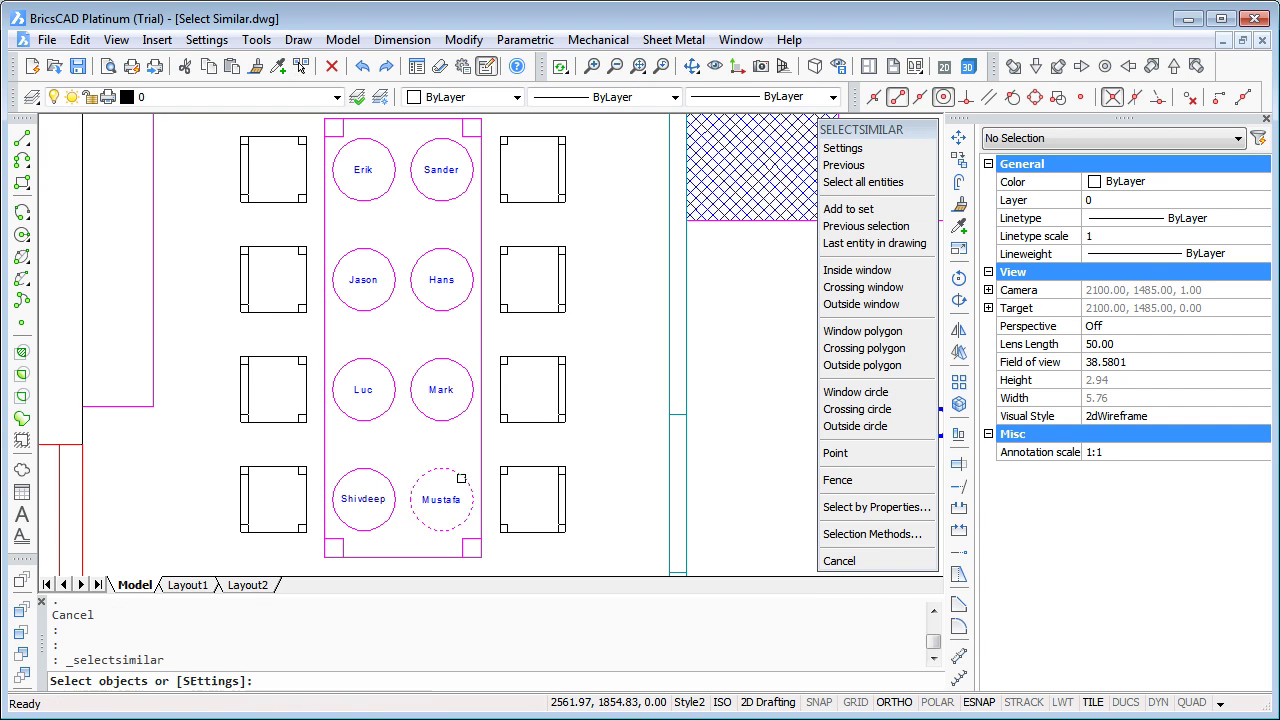
pyautogui.click(461, 475)
pyautogui.press('Return')
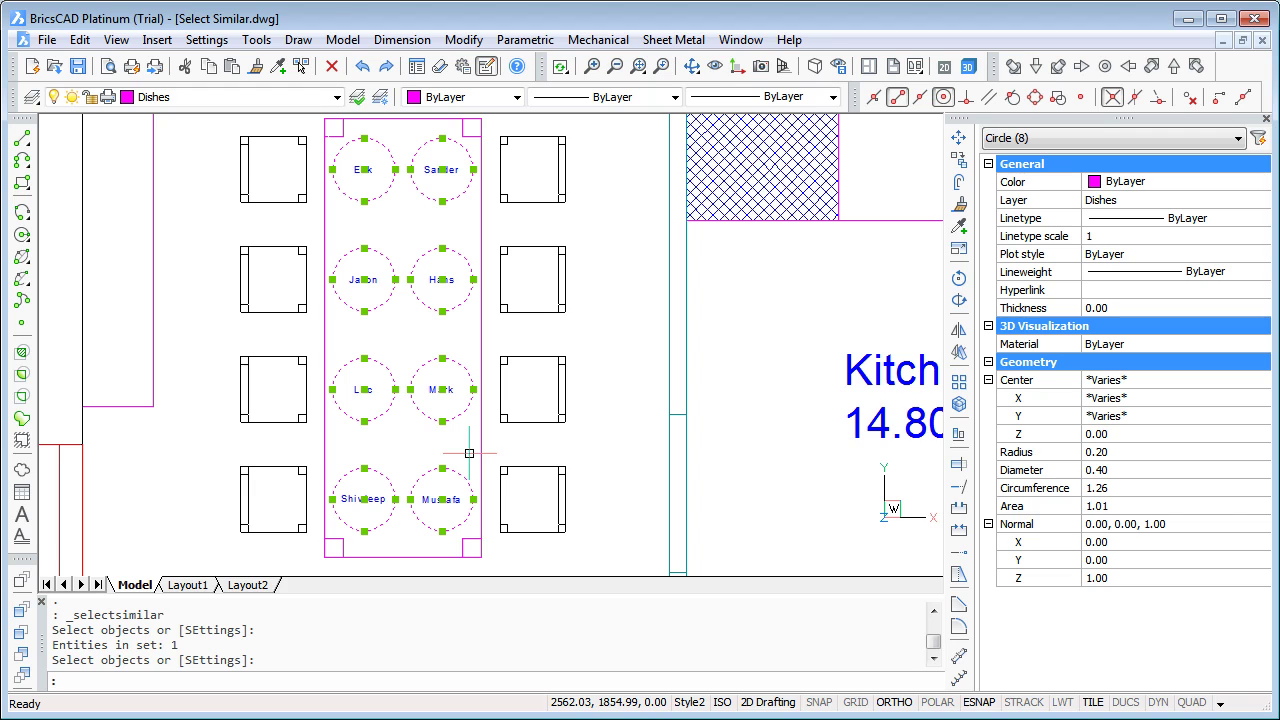
pyautogui.click(1097, 452)
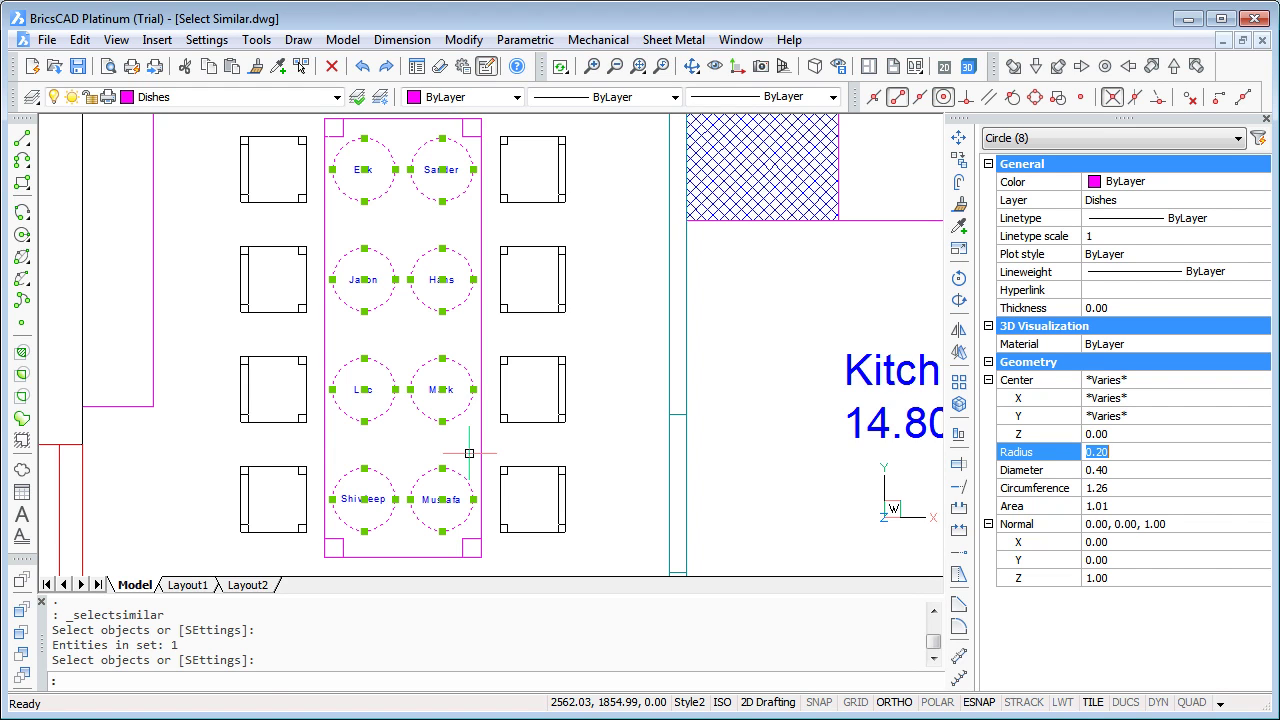
pyautogui.press('Escape')
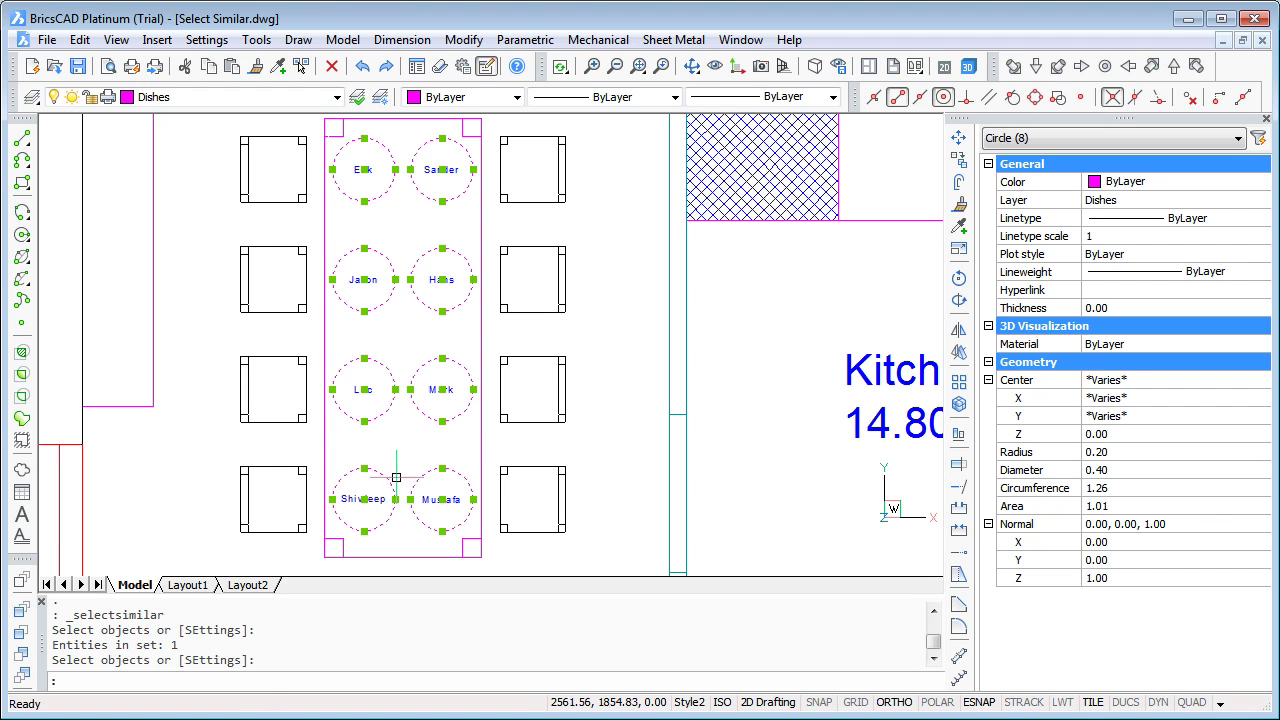
# Exclude one seat's dish from the selection and set the other seven circles to radius 0.15
pyautogui.press('shift')
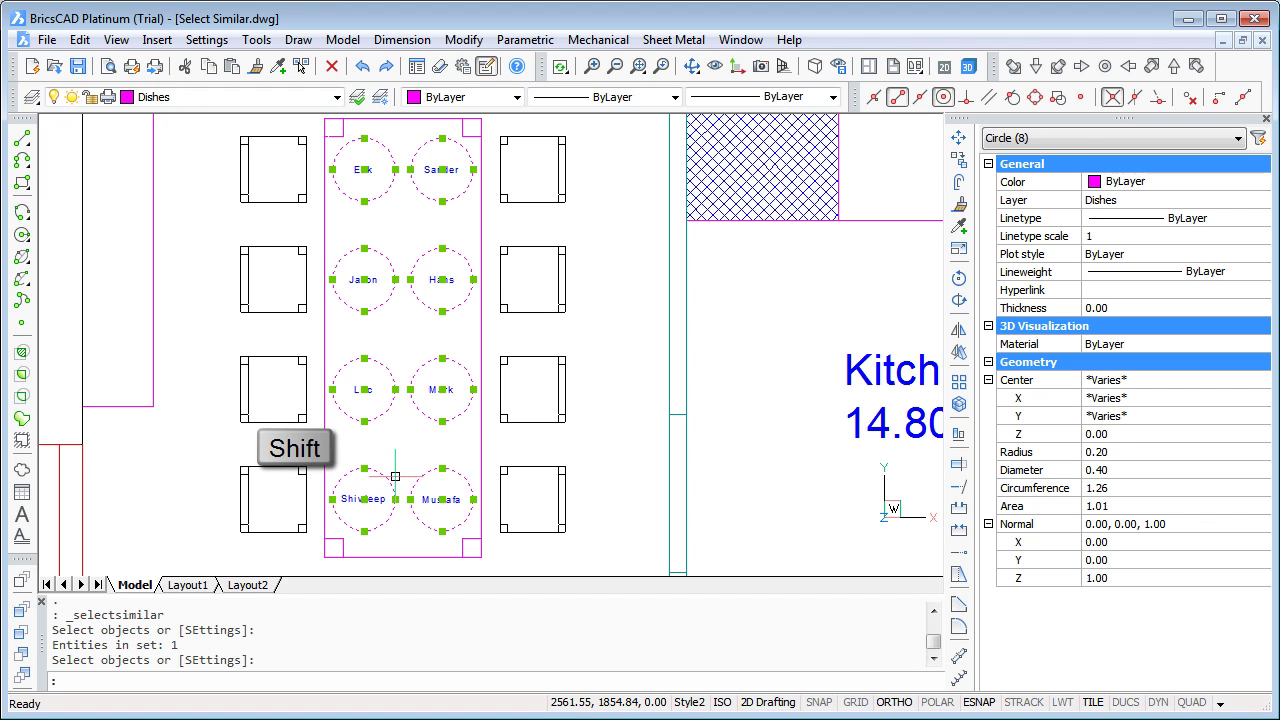
pyautogui.keyDown('shift'); pyautogui.click(393, 495); pyautogui.keyUp('shift')
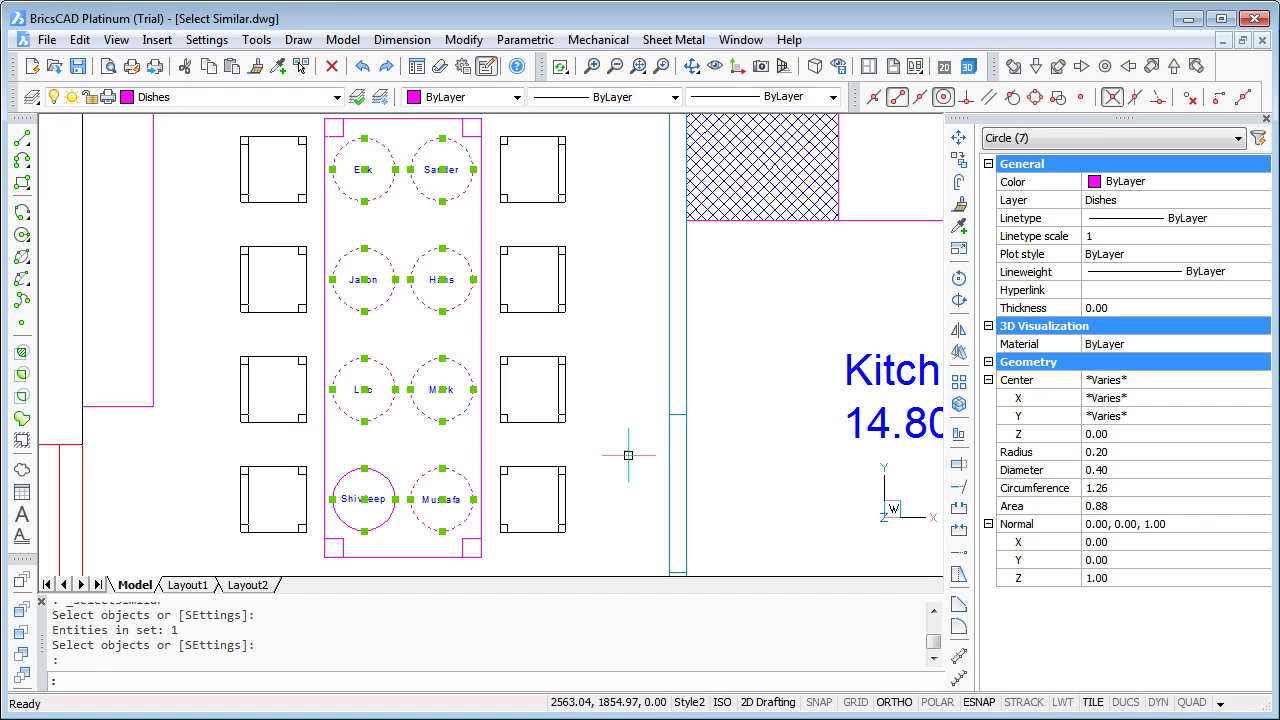
pyautogui.click(1030, 452)
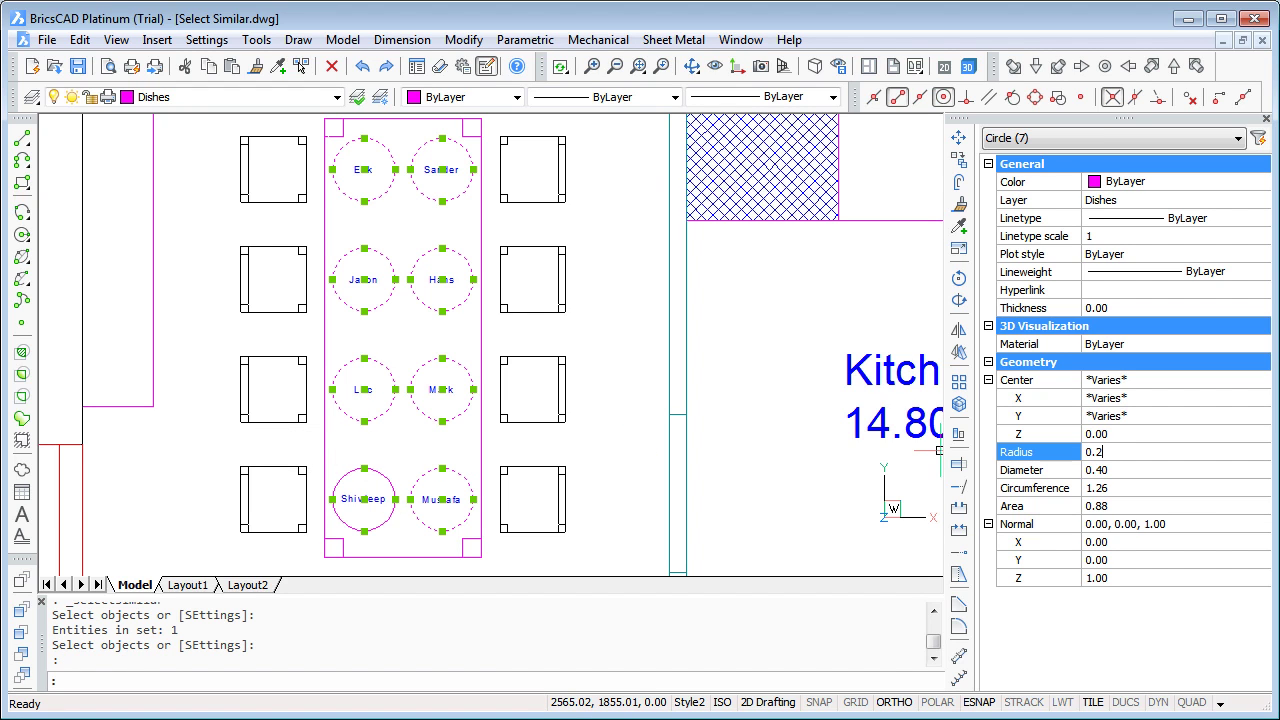
pyautogui.press('BackSpace')
pyautogui.write('15')
pyautogui.press('Return')
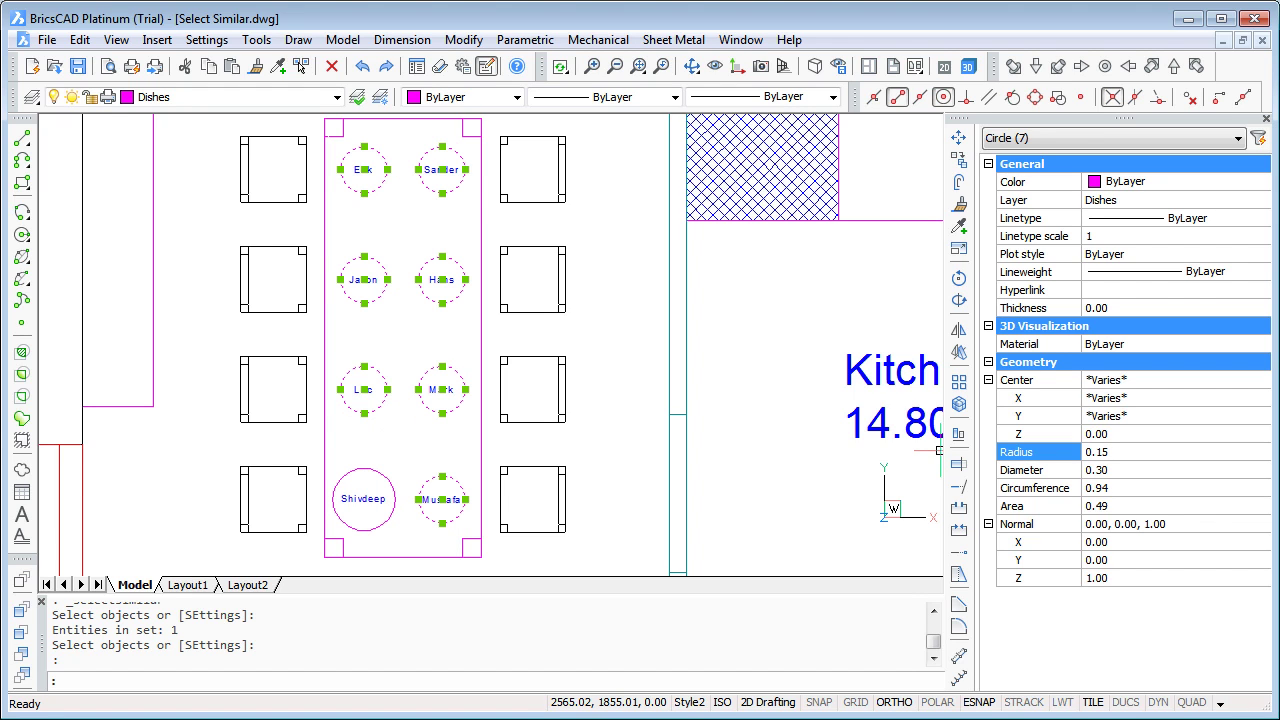
pyautogui.press('Escape')
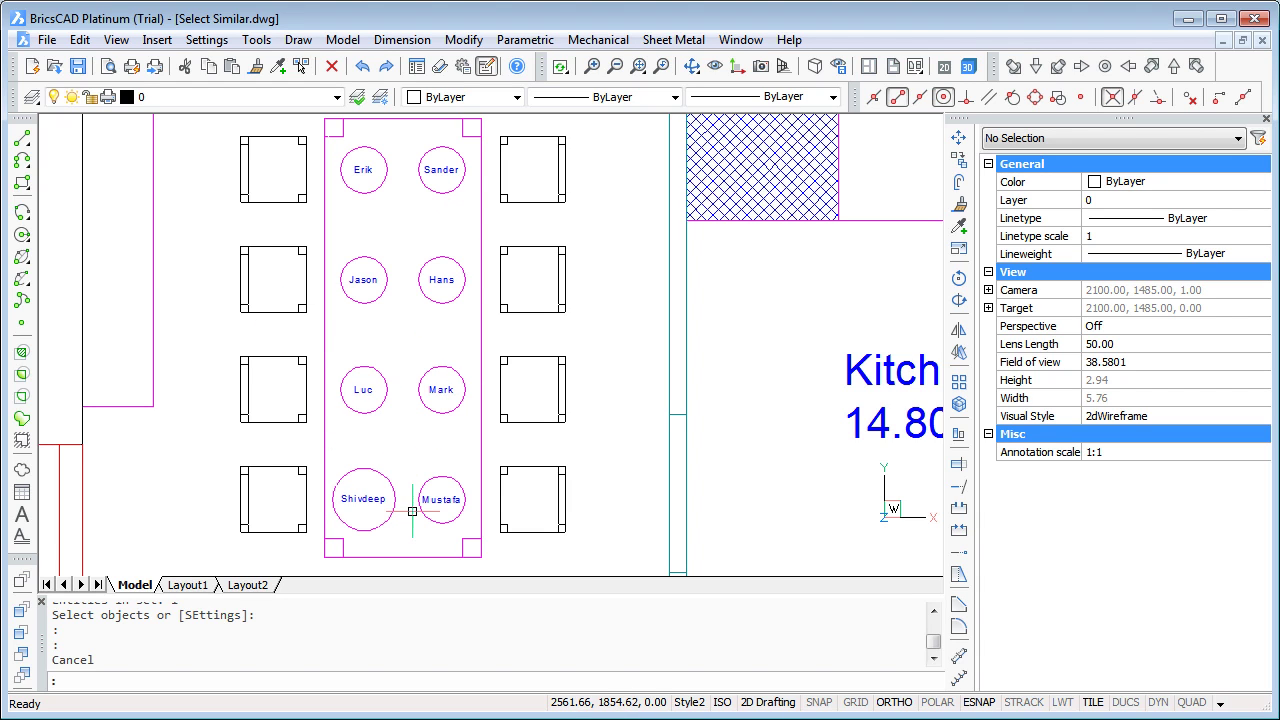
# Zoom out to show the whole floor plan with its dimensions
pyautogui.scroll(-5, 413, 527)
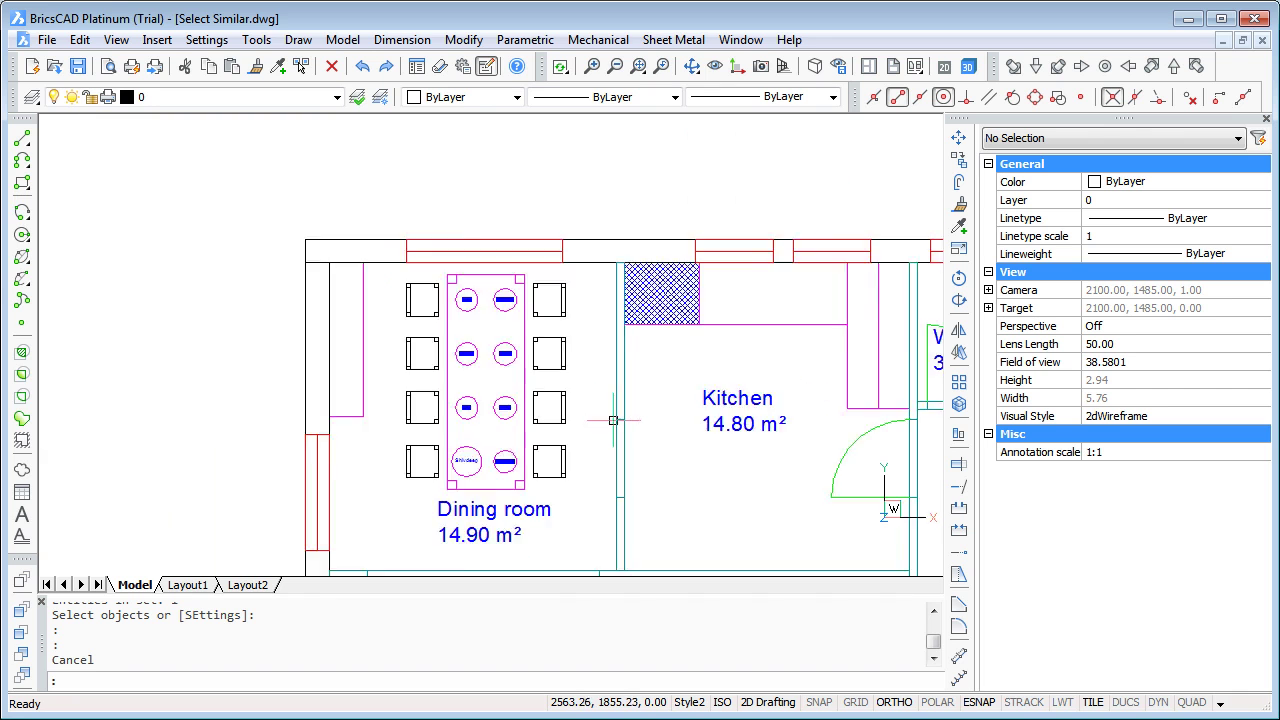
pyautogui.scroll(-2, 415, 245)
pyautogui.press('Escape')
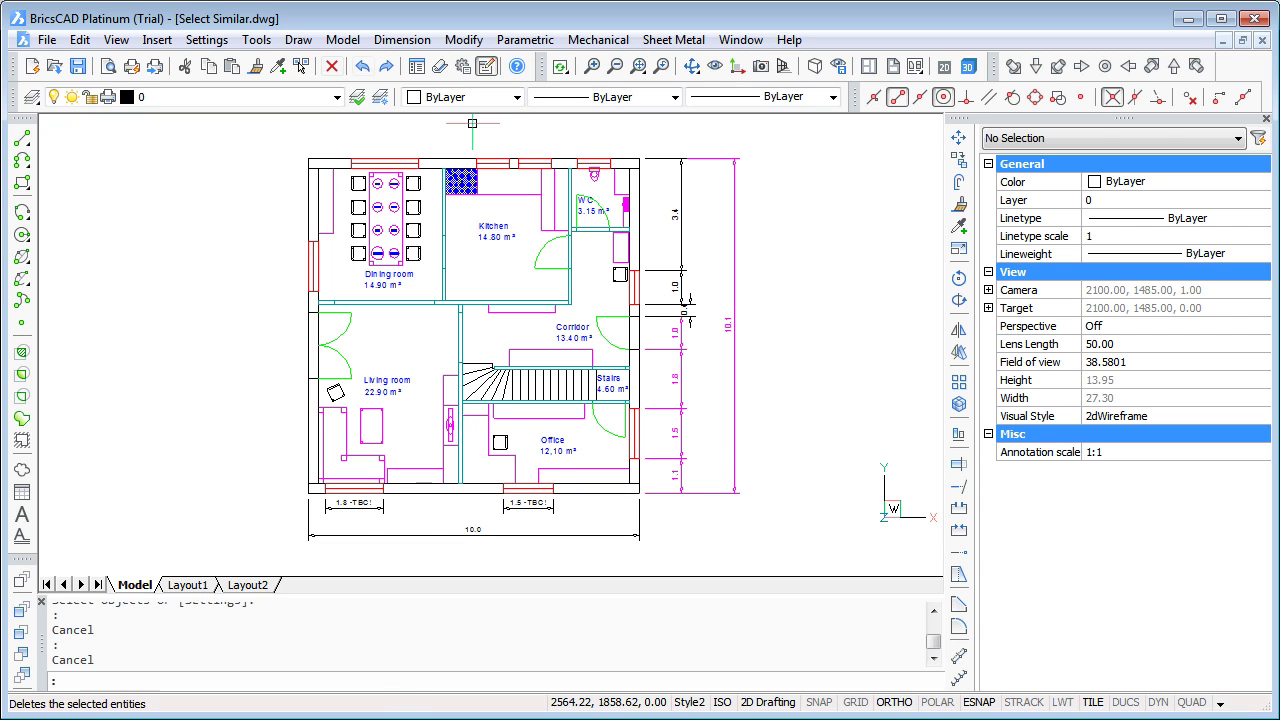
# Trial a similar-object selection on one dimension, then clear it and restart Select Similar
pyautogui.click(301, 66)
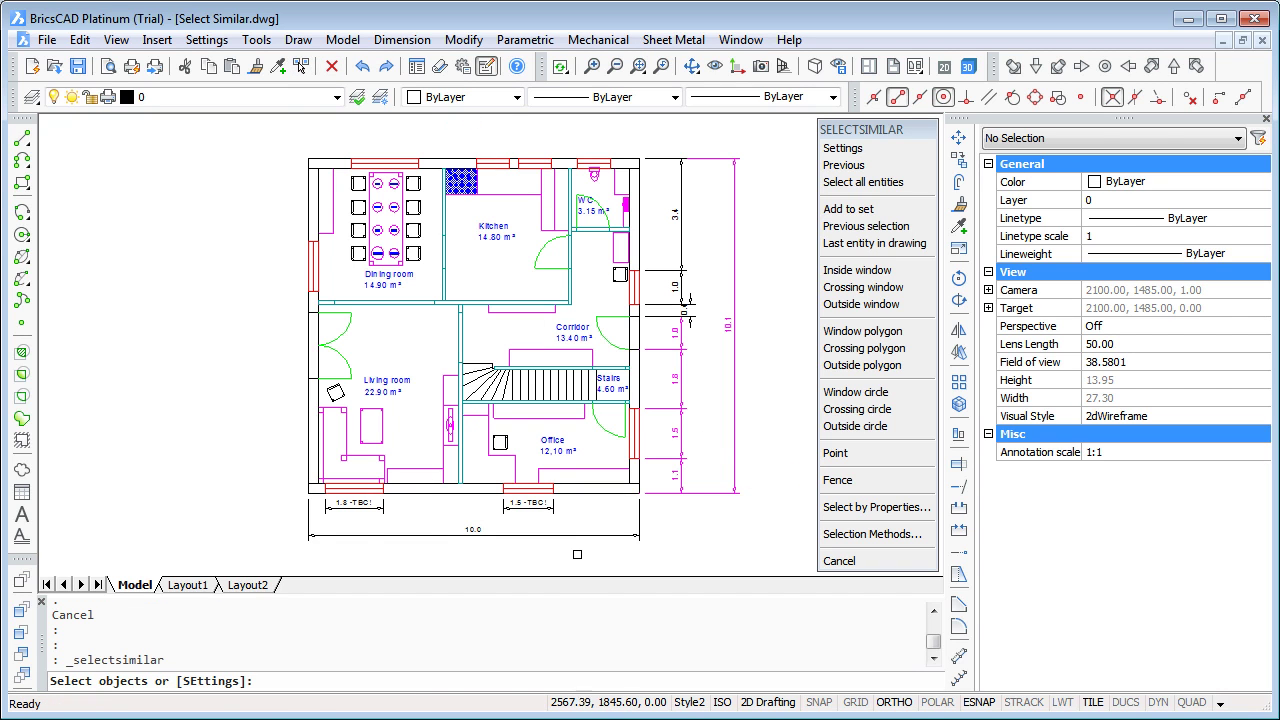
pyautogui.click(565, 536)
pyautogui.press('Return')
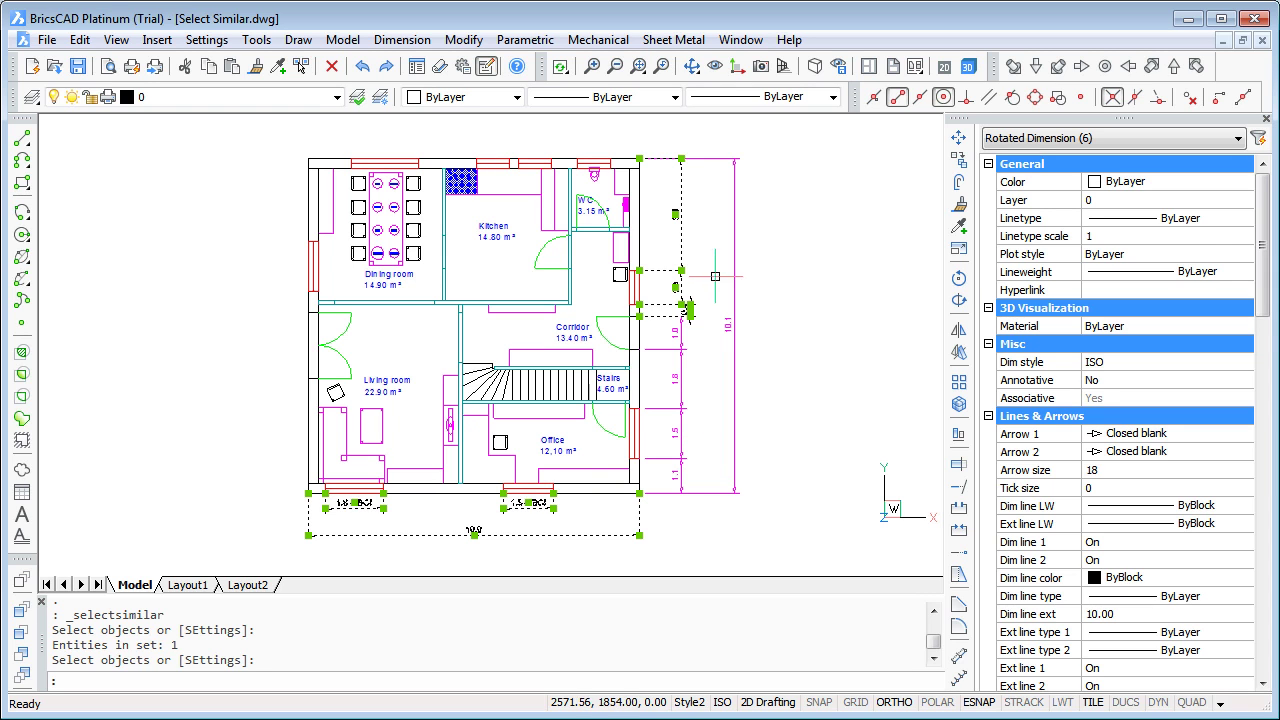
pyautogui.press('Escape')
pyautogui.press('Escape')
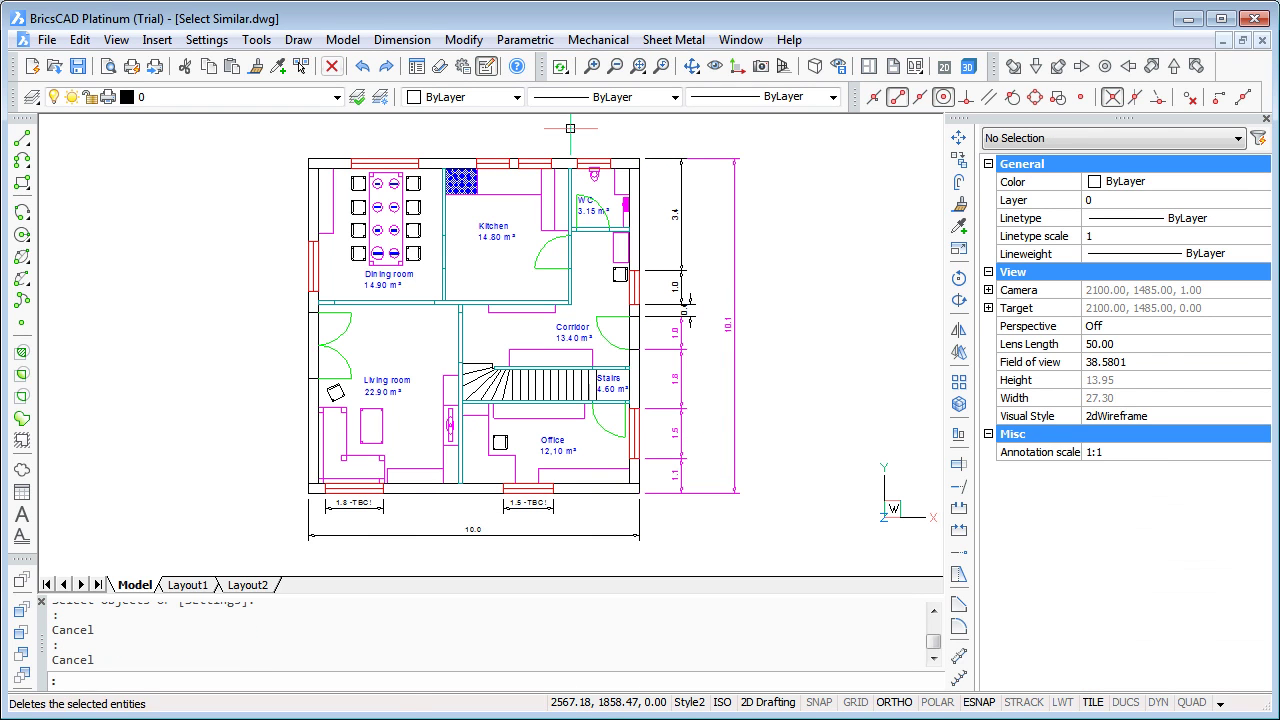
pyautogui.click(301, 66)
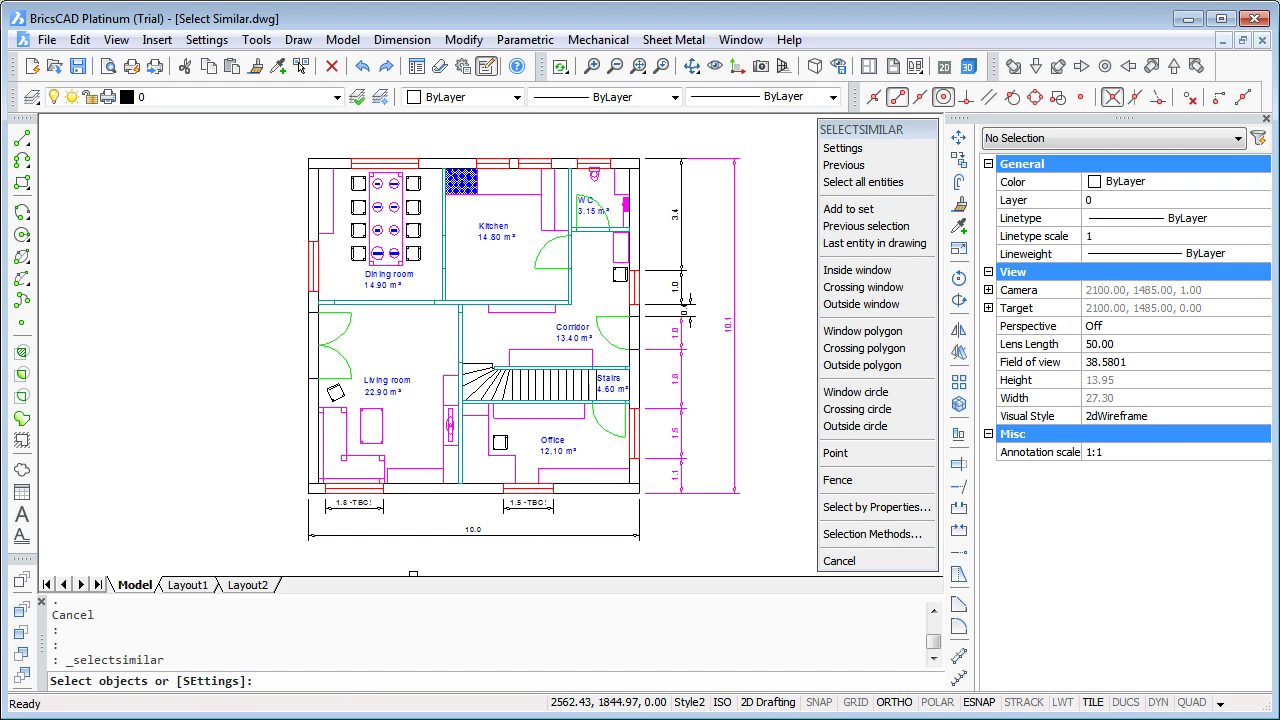
# Open the Select Similar settings with SE and match on Name only, dropping Layer
pyautogui.write('SE')
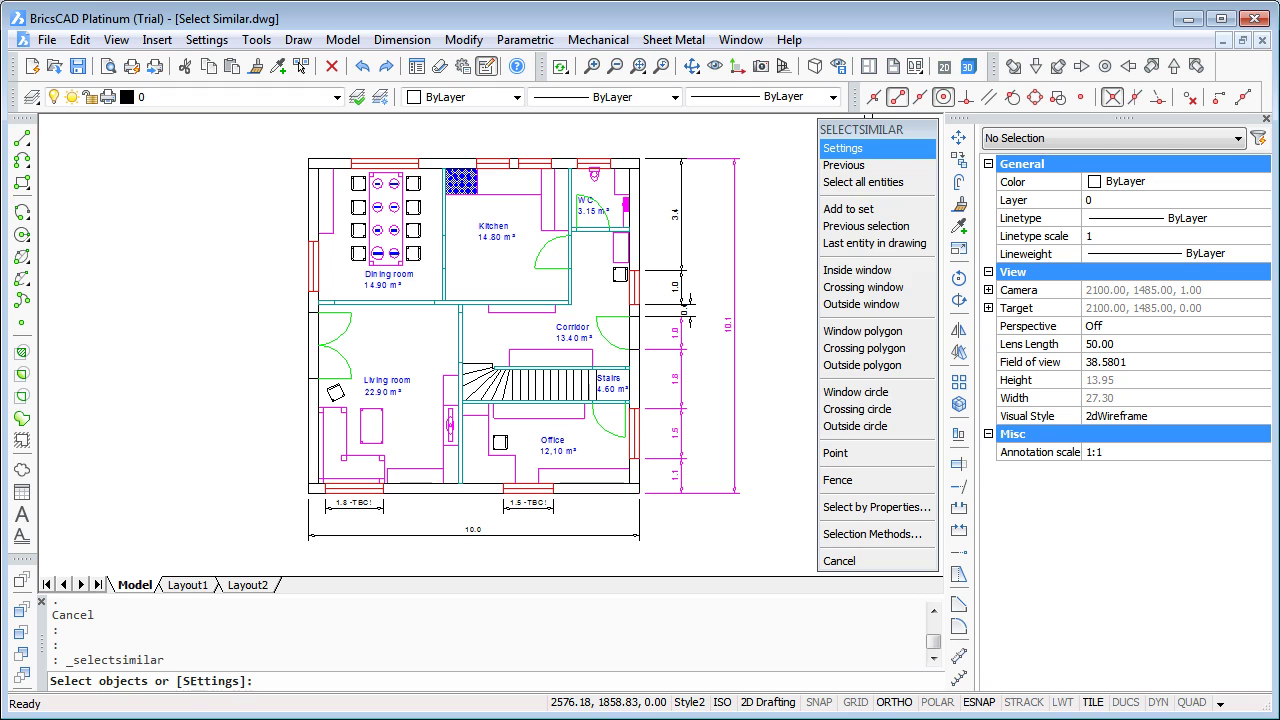
pyautogui.press('Return')
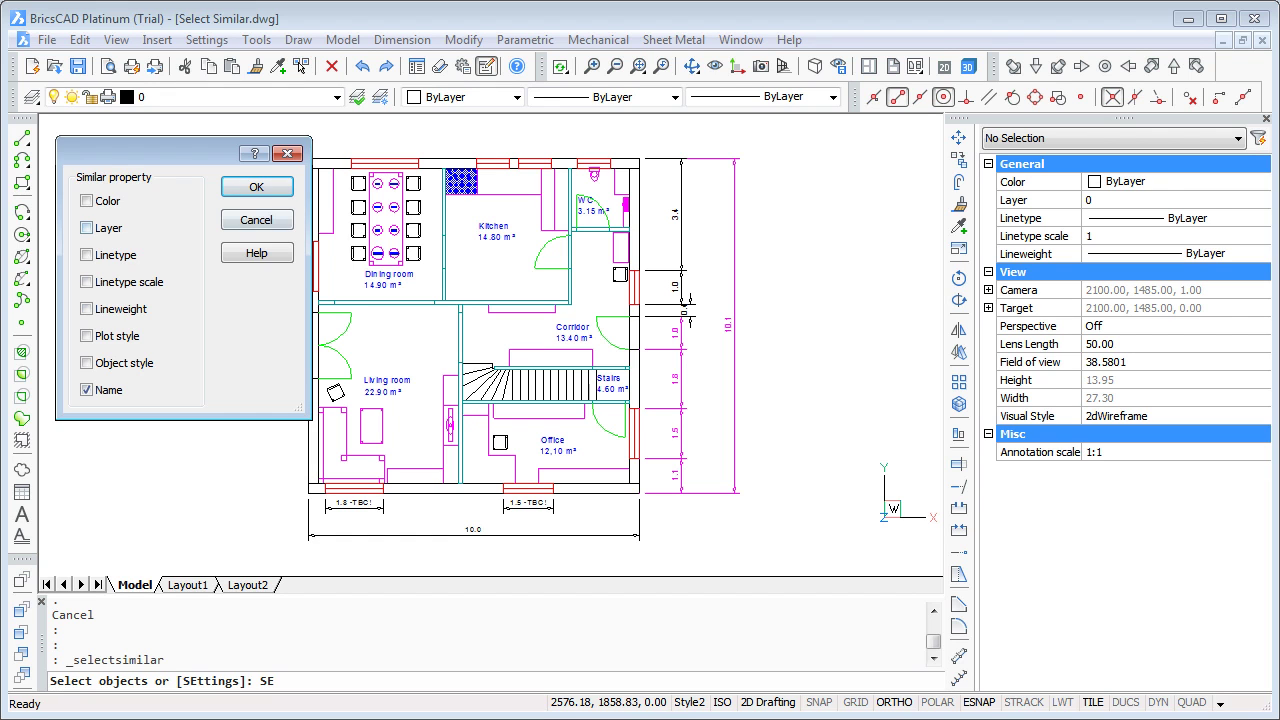
pyautogui.click(256, 187)
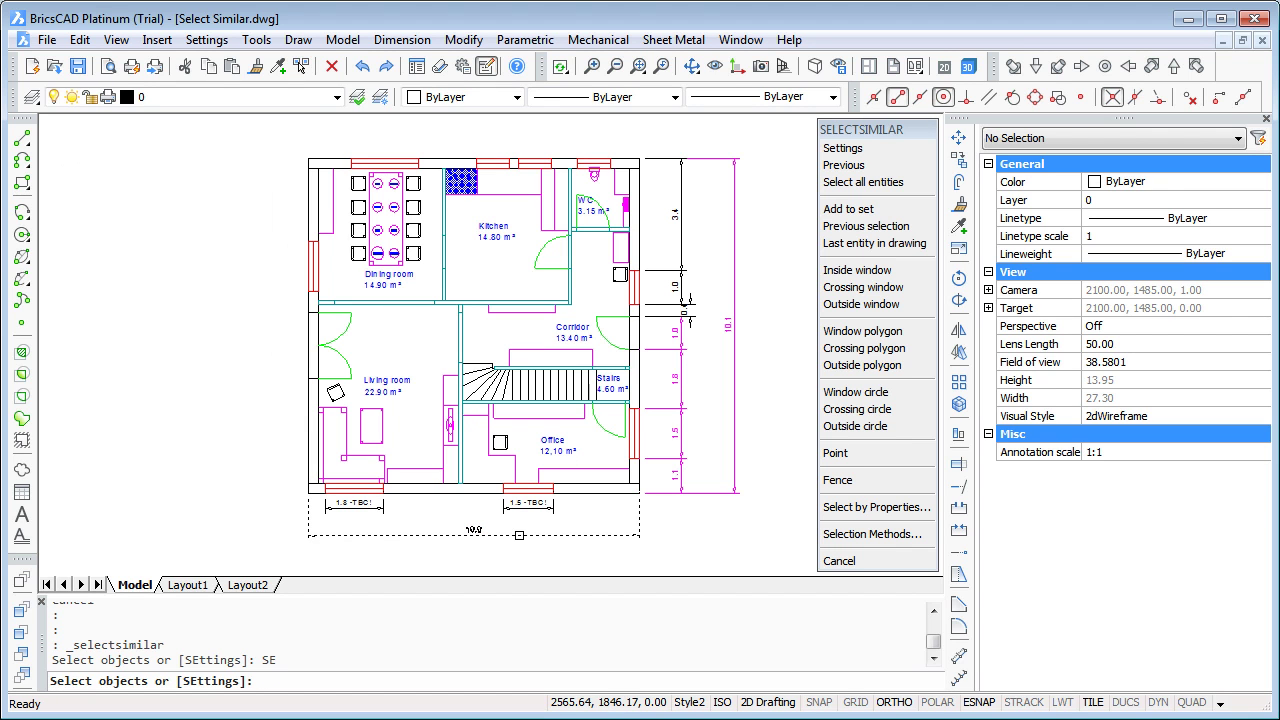
# Select all eleven dimensions matching the bottom 10.0 dimension and assign them to the Dimensions layer
pyautogui.click(519, 535)
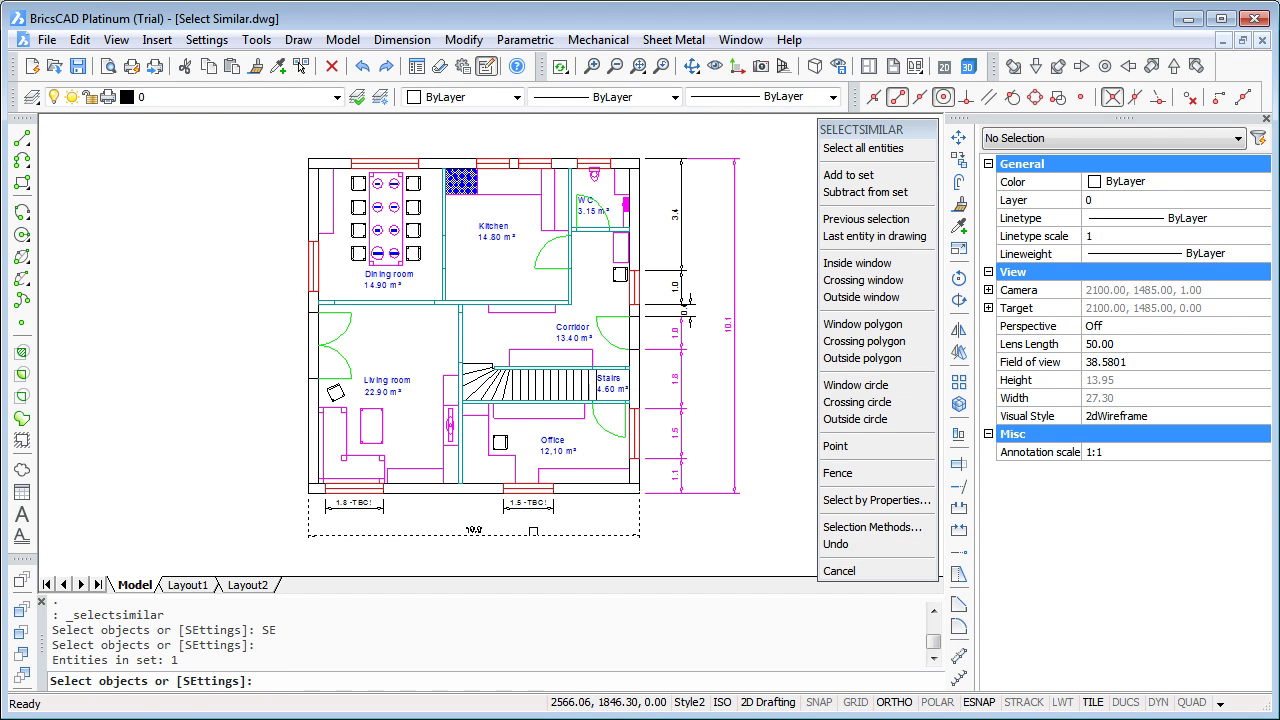
pyautogui.press('Return')
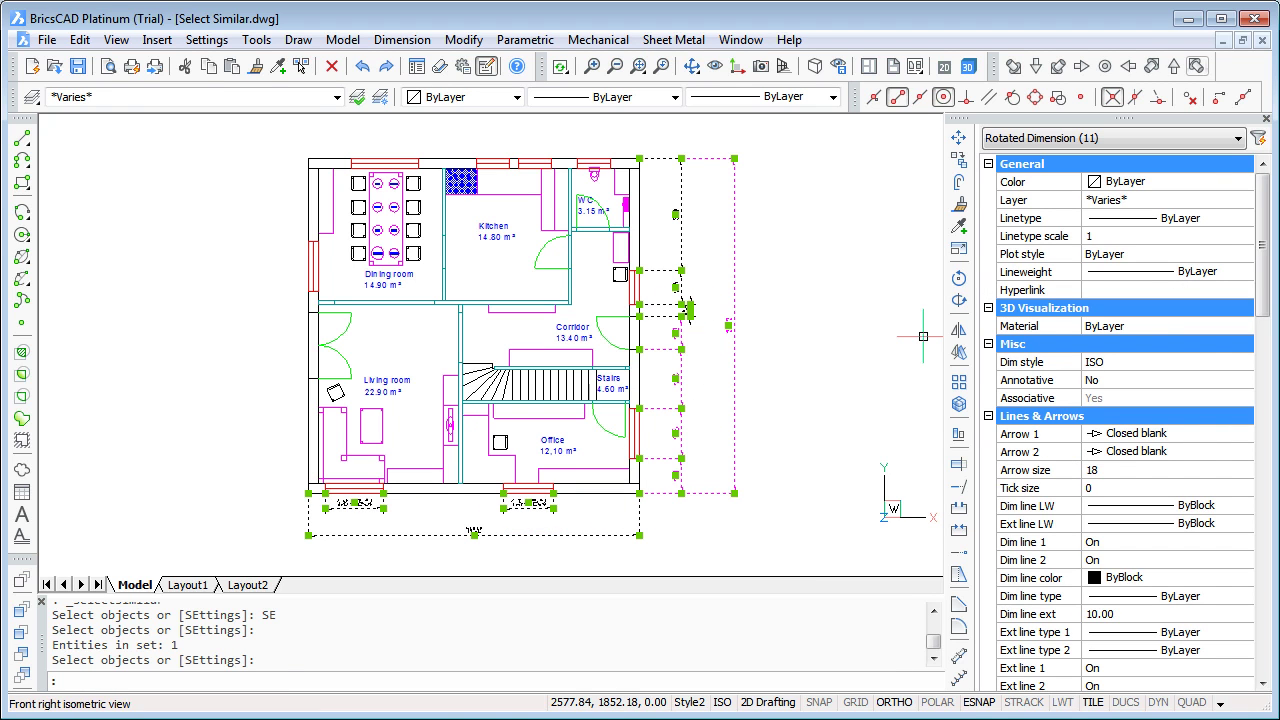
pyautogui.click(1165, 200)
pyautogui.click(1245, 200)
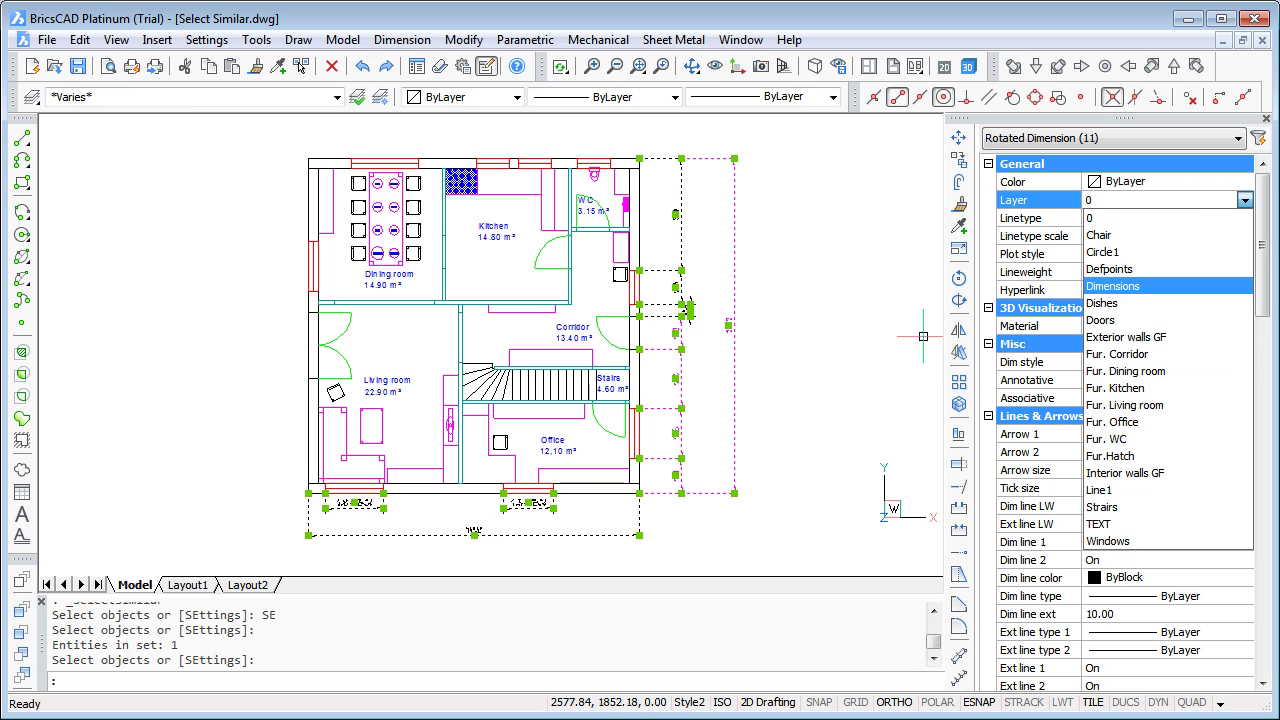
pyautogui.click(1150, 286)
pyautogui.press('Escape')
pyautogui.press('Escape')
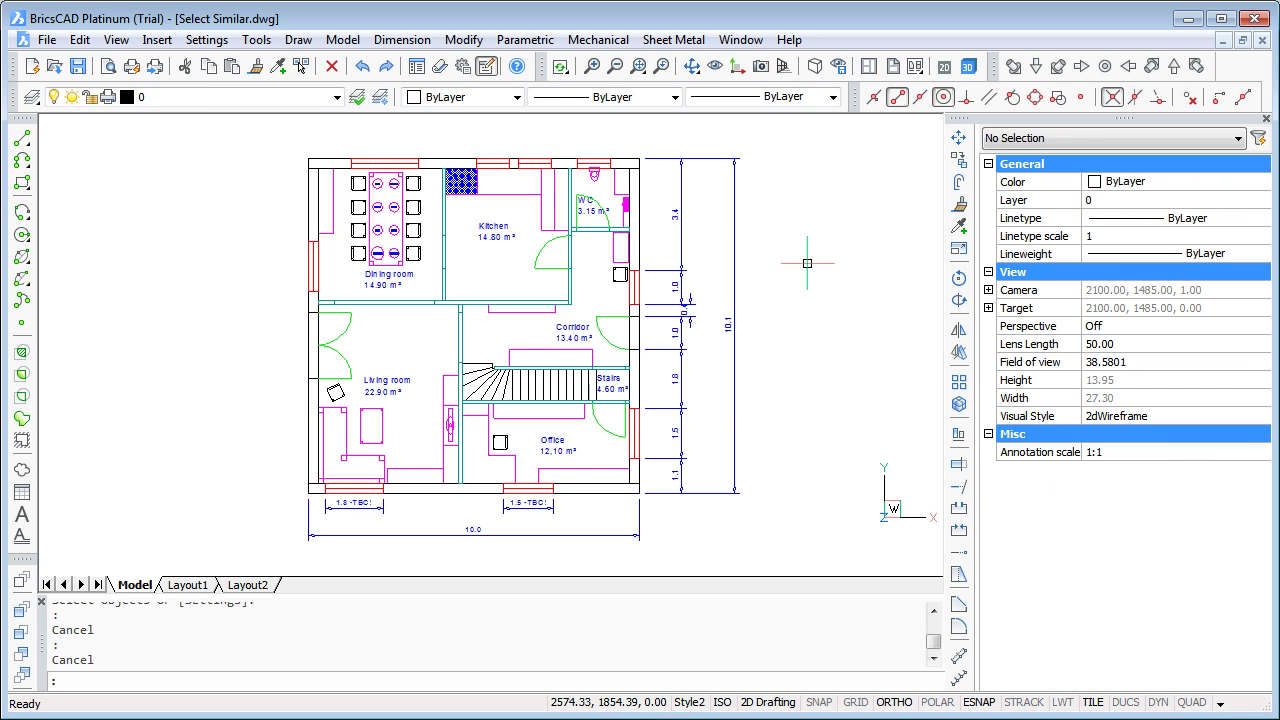